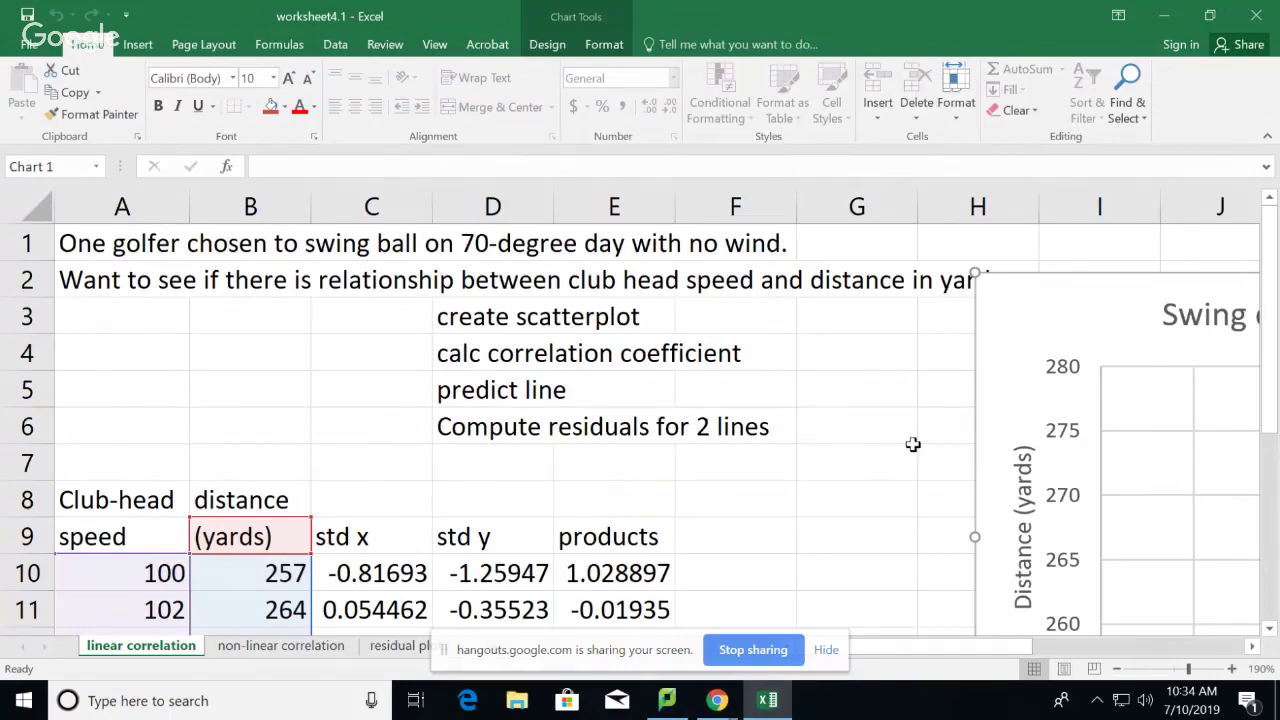
{"action": "key", "text": "Delete"}
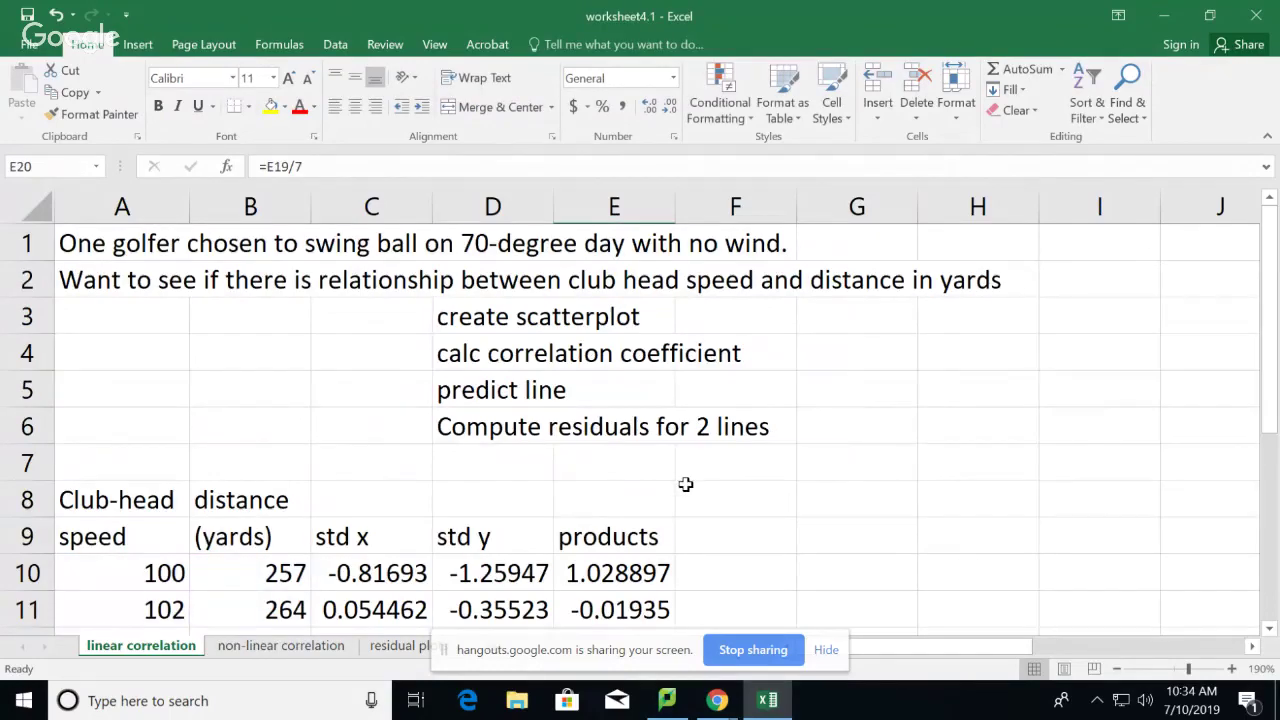
{"action": "scroll", "coordinate": [700, 469], "scroll_direction": "down", "scroll_amount": 2}
{"action": "left_click_drag", "start_coordinate": [396, 352], "coordinate": [628, 609]}
{"action": "key", "text": "Delete"}
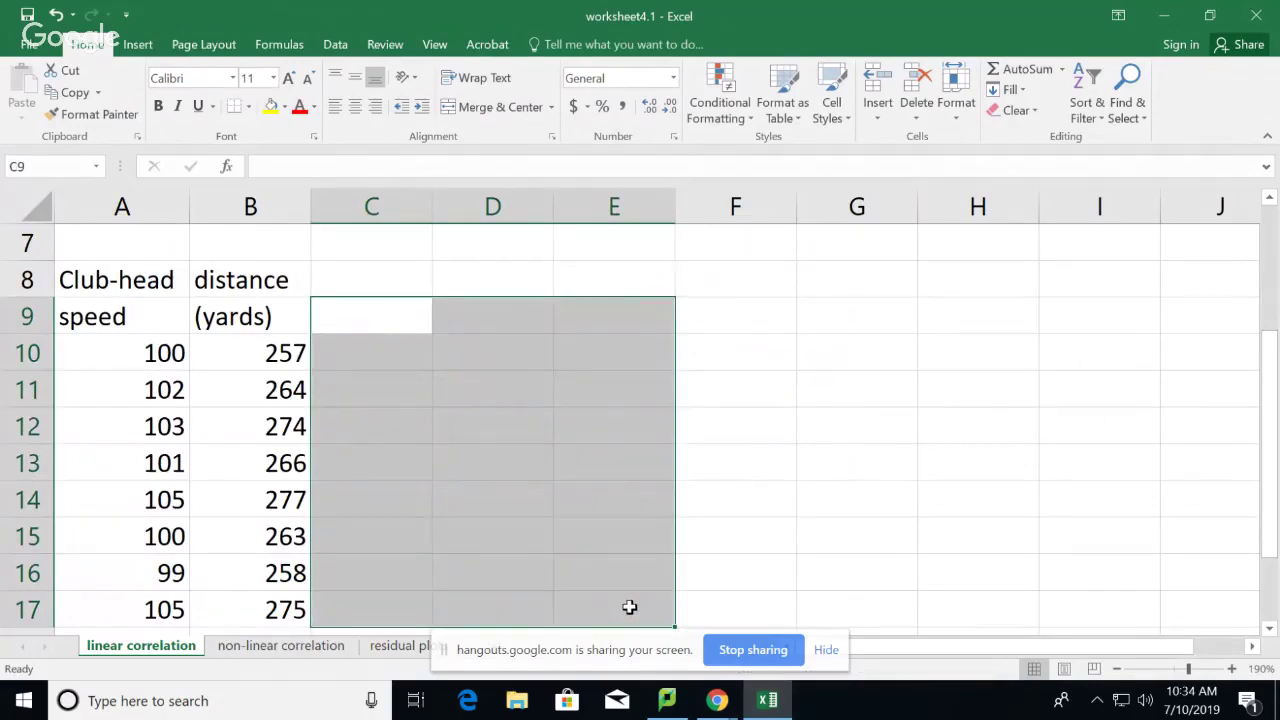
{"action": "scroll", "coordinate": [629, 606], "scroll_direction": "down", "scroll_amount": 3}
{"action": "scroll", "coordinate": [629, 606], "scroll_direction": "up", "scroll_amount": 5}
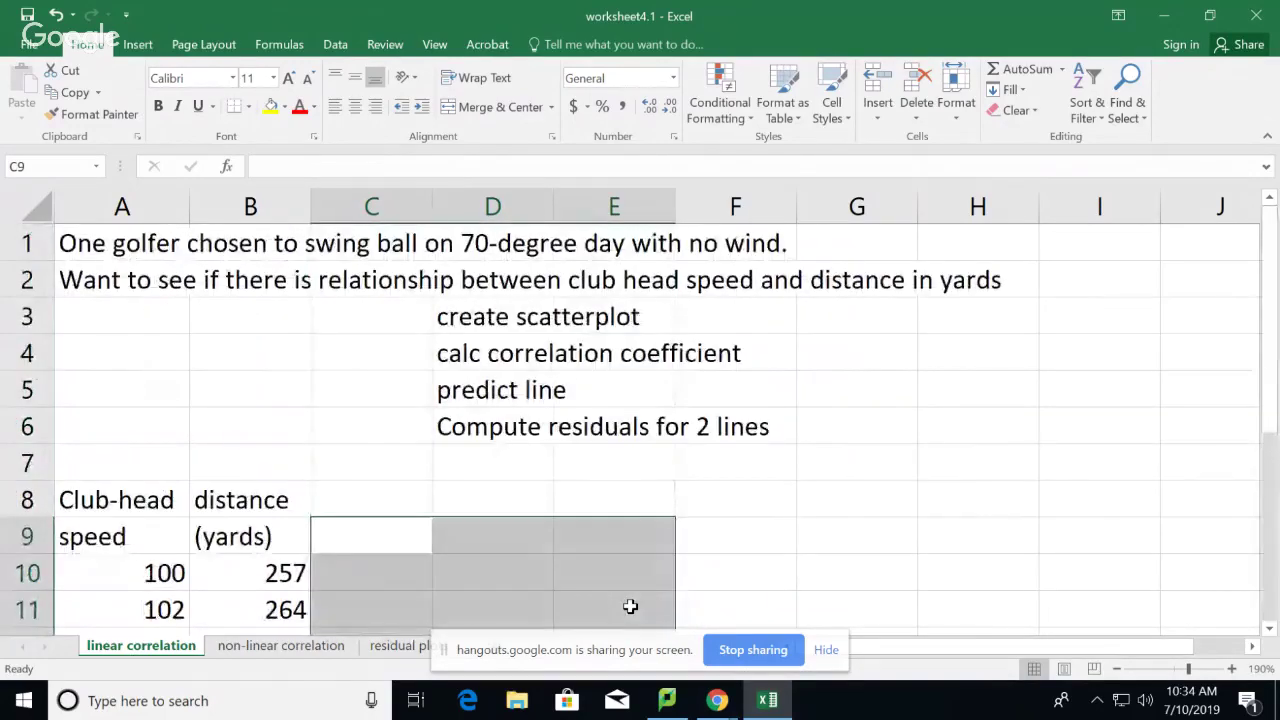
{"action": "key", "text": "ctrl+z"}
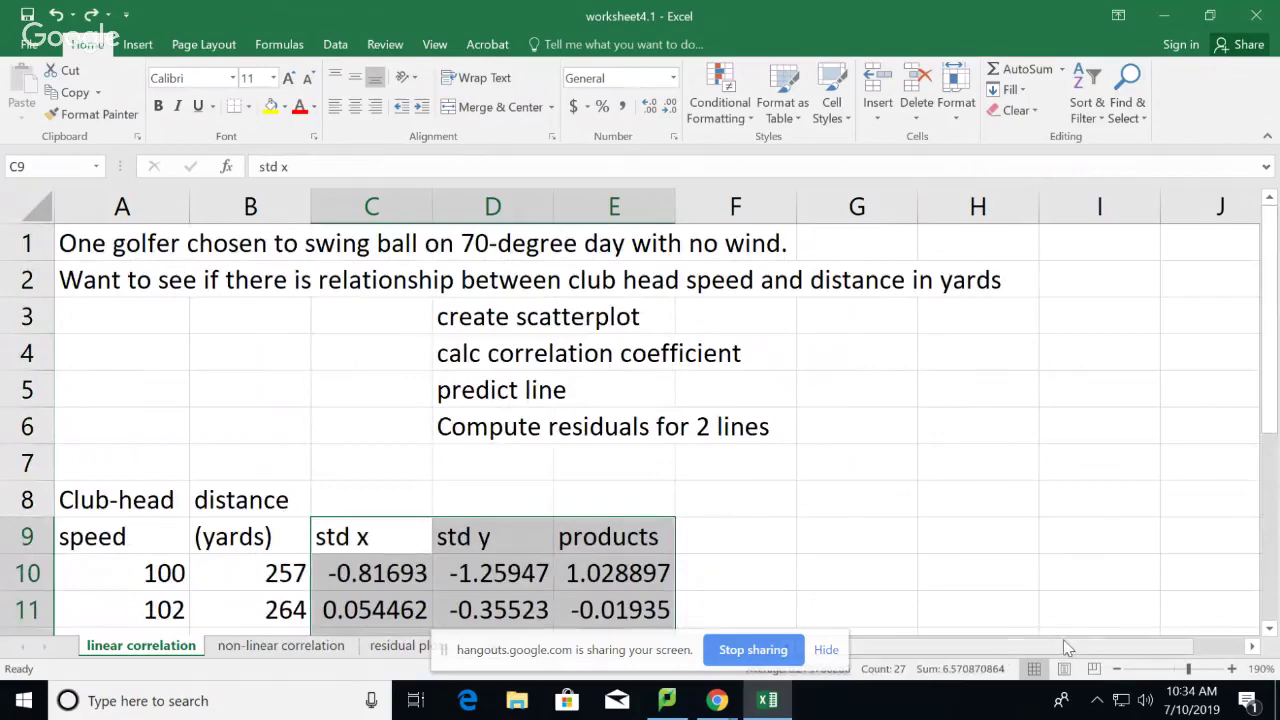
{"action": "left_click", "coordinate": [1117, 669]}
{"action": "left_click", "coordinate": [1117, 669]}
{"action": "left_click", "coordinate": [1117, 669]}
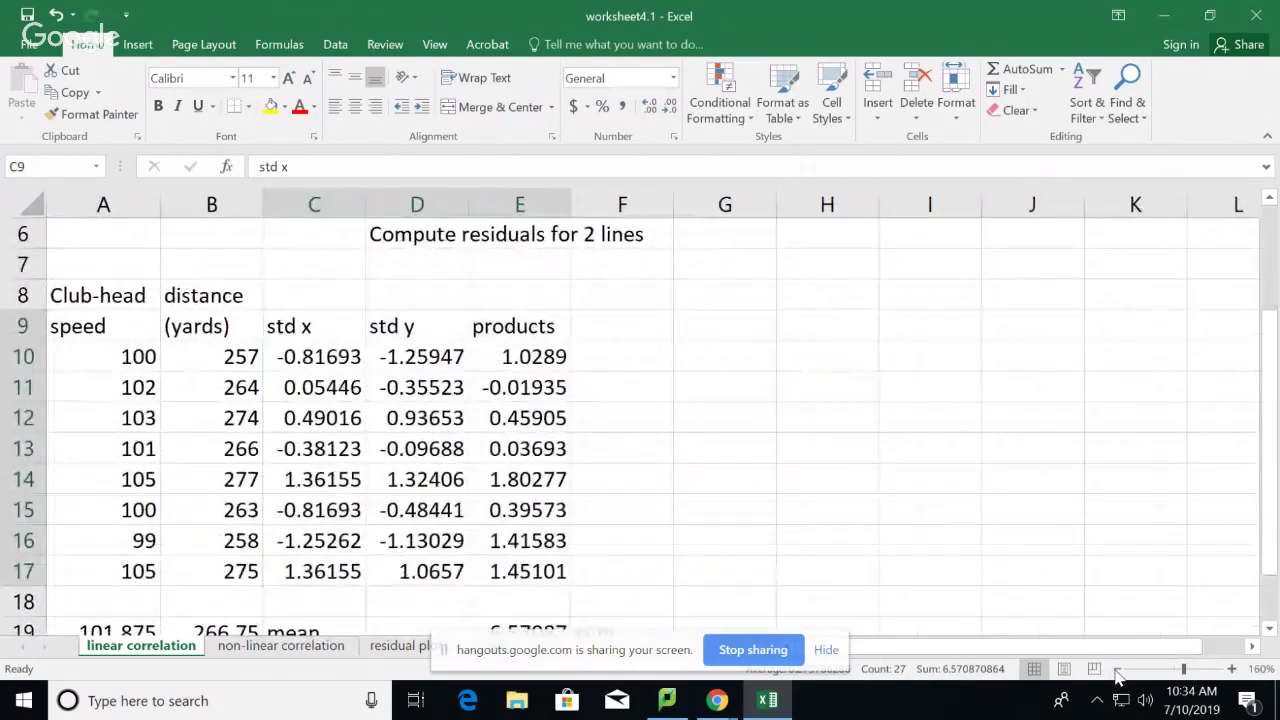
{"action": "scroll", "coordinate": [1117, 677], "scroll_direction": "up", "scroll_amount": 1}
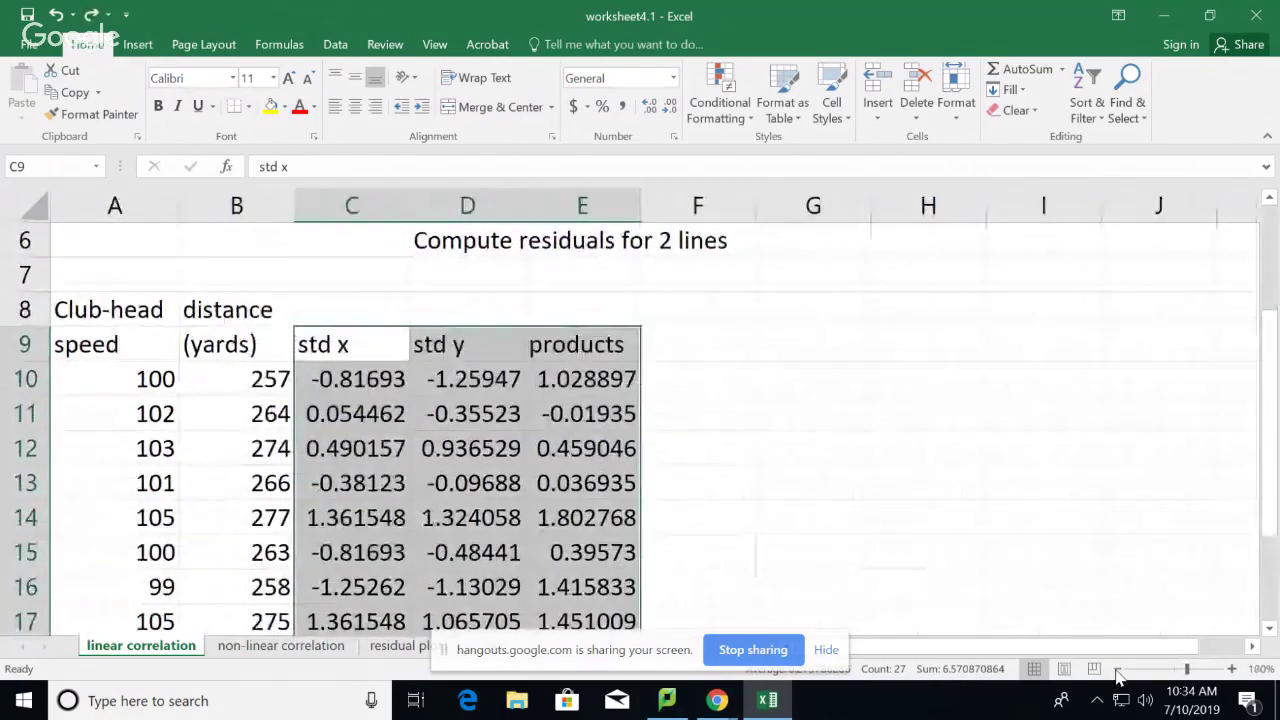
{"action": "key", "text": "ctrl+z"}
{"action": "scroll", "coordinate": [1117, 677], "scroll_direction": "up", "scroll_amount": 2}
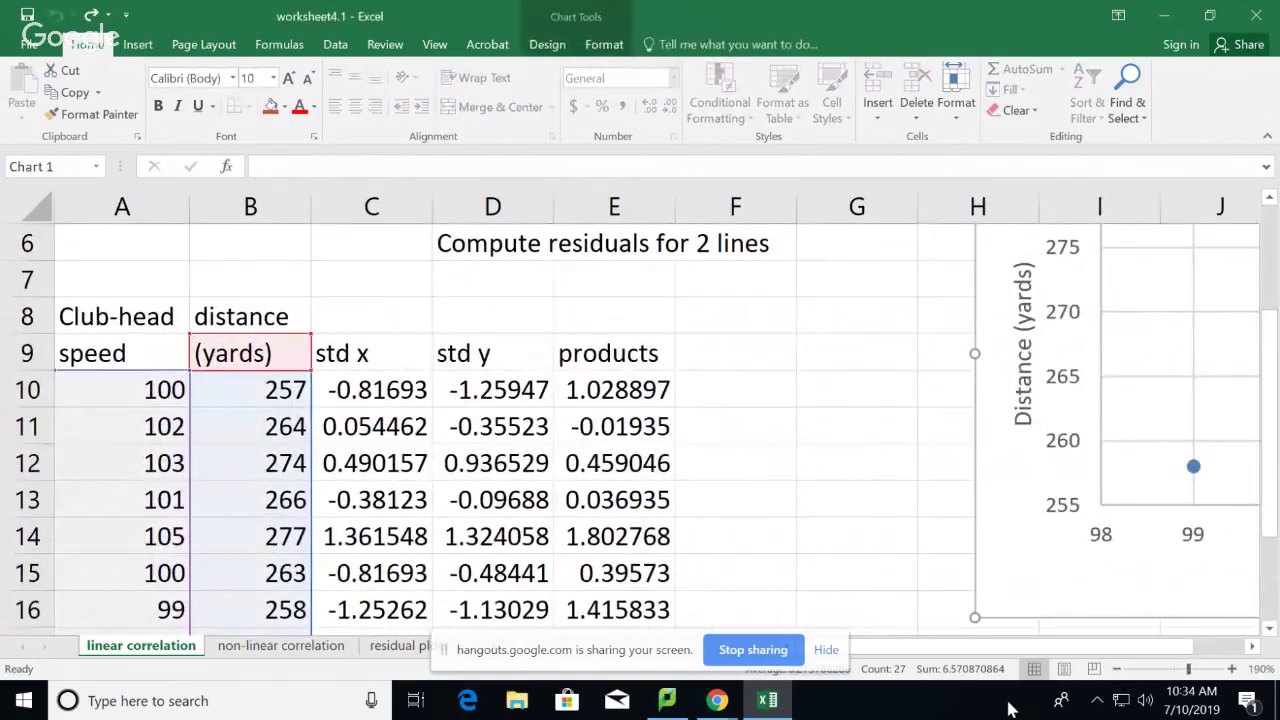
Examine the golf scatterplot alongside the standardized values and the formula that divides the sum of products by n-1.
{"action": "scroll", "coordinate": [1120, 678], "scroll_direction": "down", "scroll_amount": 3}
{"action": "scroll", "coordinate": [1120, 678], "scroll_direction": "down", "scroll_amount": 9}
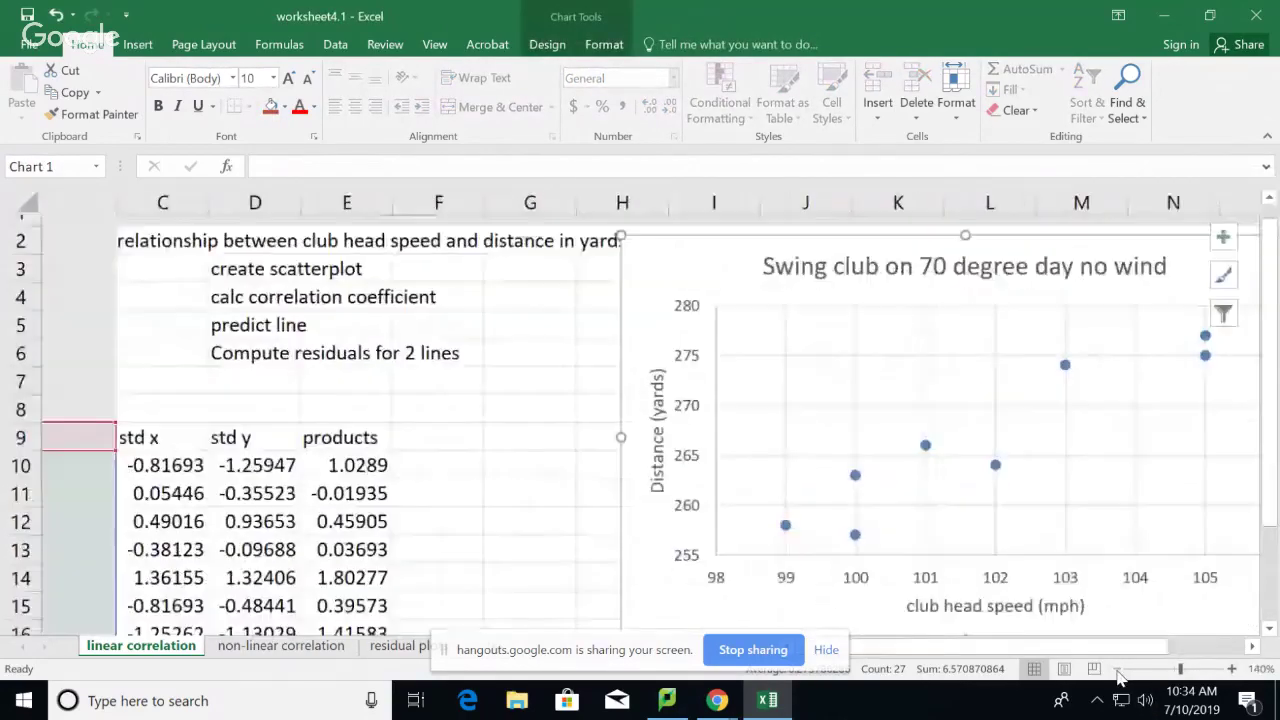
{"action": "scroll", "coordinate": [1118, 678], "scroll_direction": "down", "scroll_amount": 1}
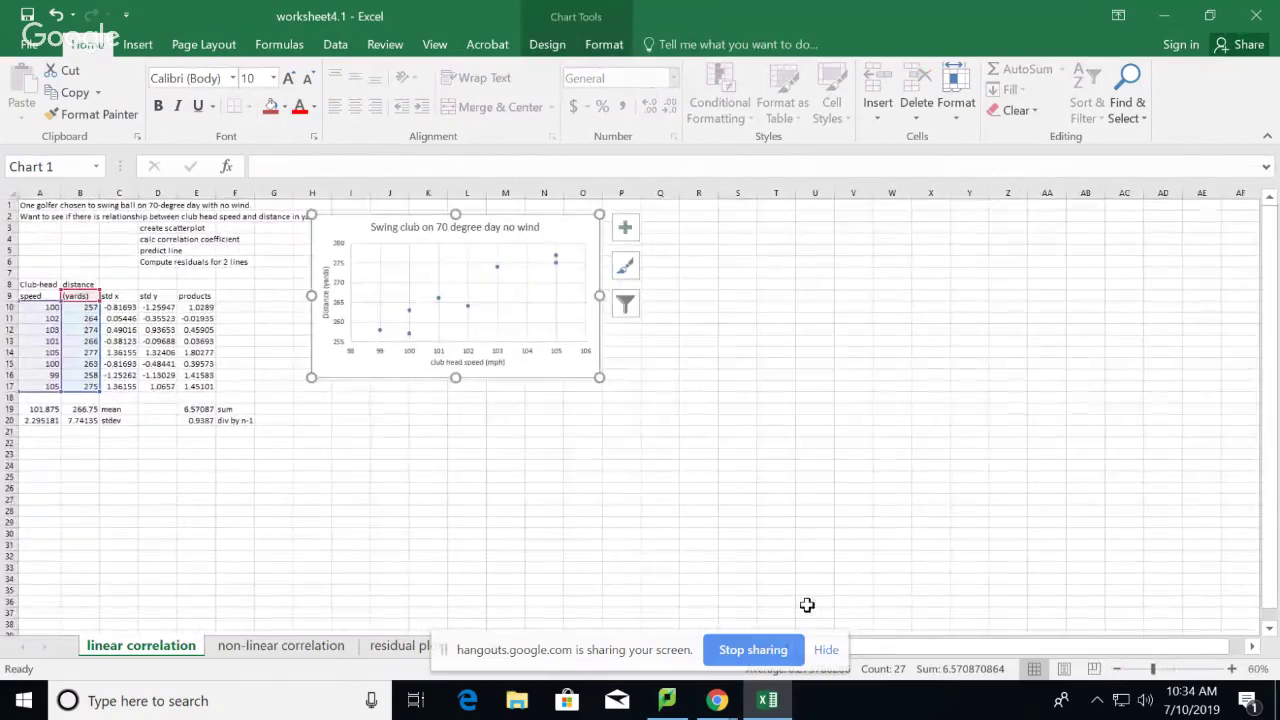
{"action": "left_click", "coordinate": [476, 451]}
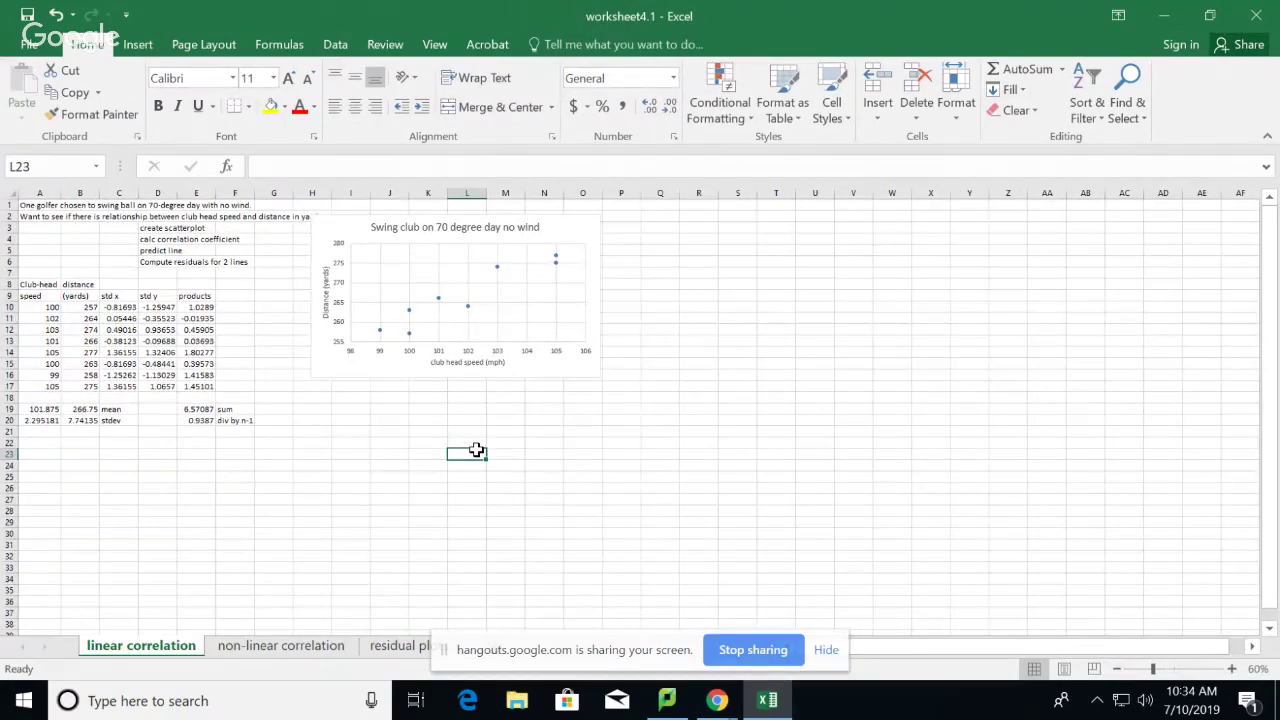
{"action": "left_click", "coordinate": [1236, 676]}
{"action": "left_click", "coordinate": [1236, 676]}
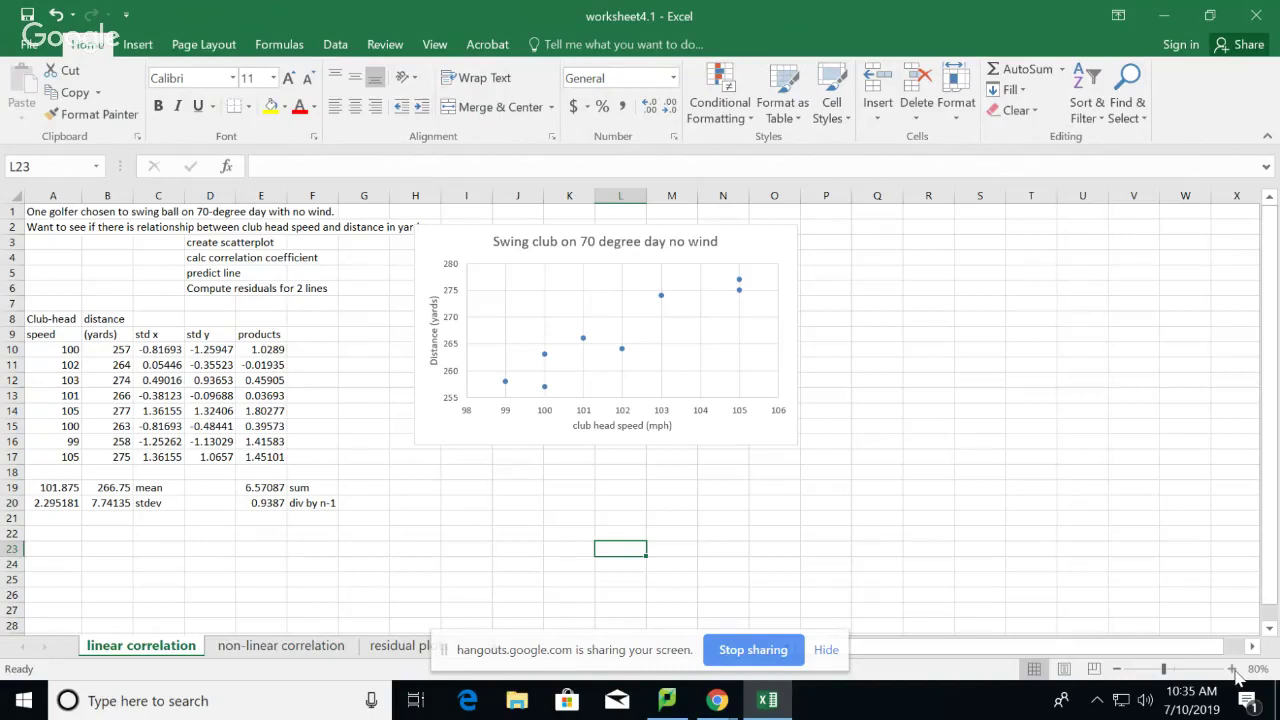
{"action": "left_click", "coordinate": [152, 397]}
{"action": "left_click", "coordinate": [245, 402]}
{"action": "left_click", "coordinate": [241, 383]}
{"action": "left_click", "coordinate": [214, 378]}
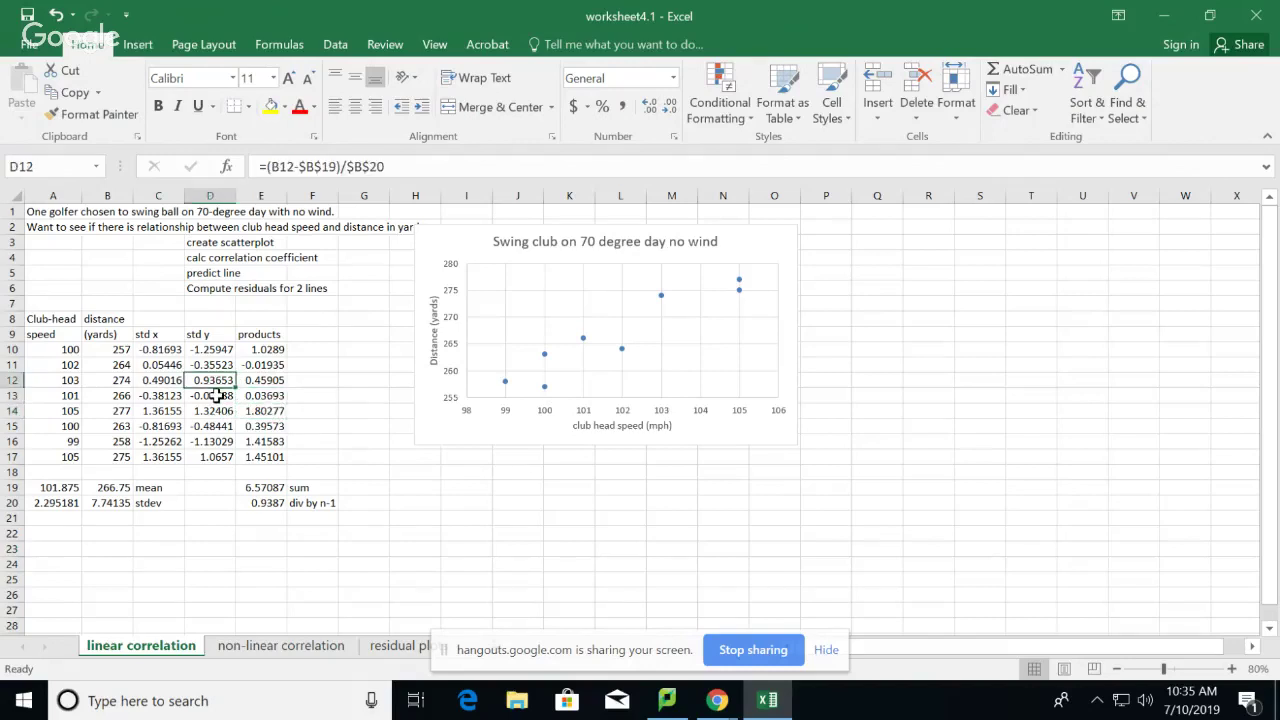
{"action": "left_click", "coordinate": [268, 501]}
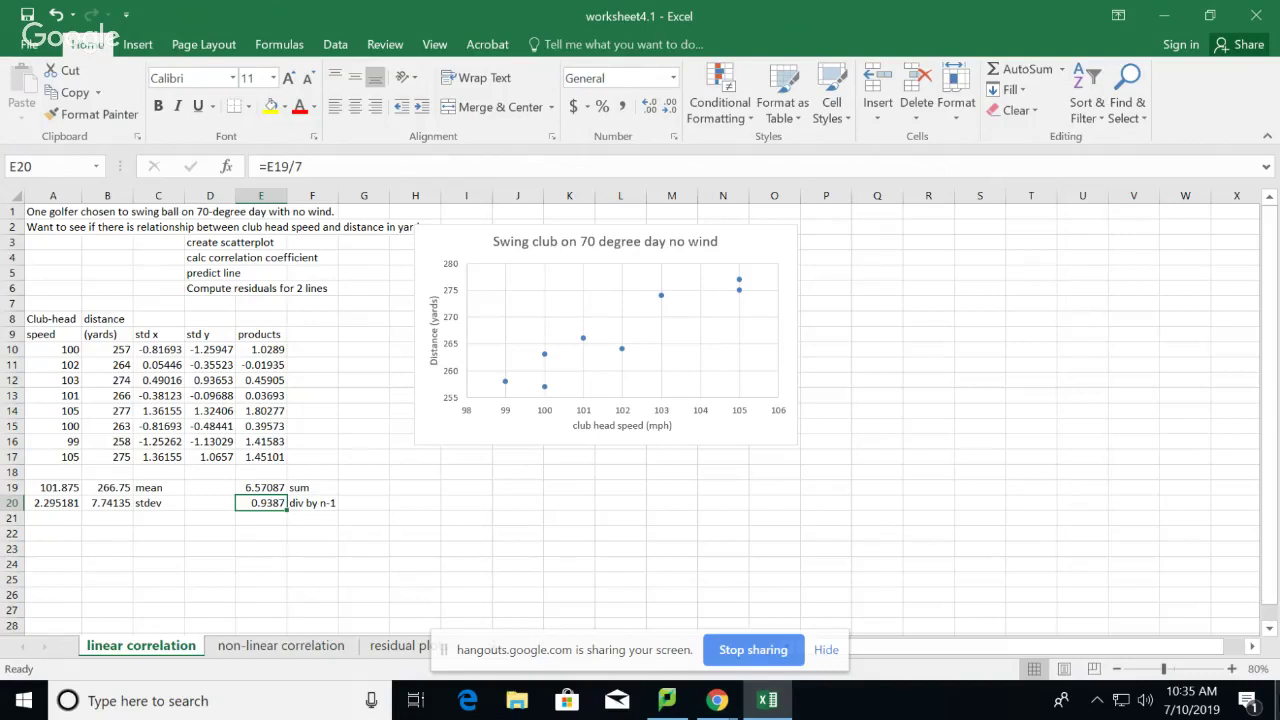
Enter the line equation "y=mx + b" as text in cell Q3, beside the scatterplot.
{"action": "left_click", "coordinate": [860, 238]}
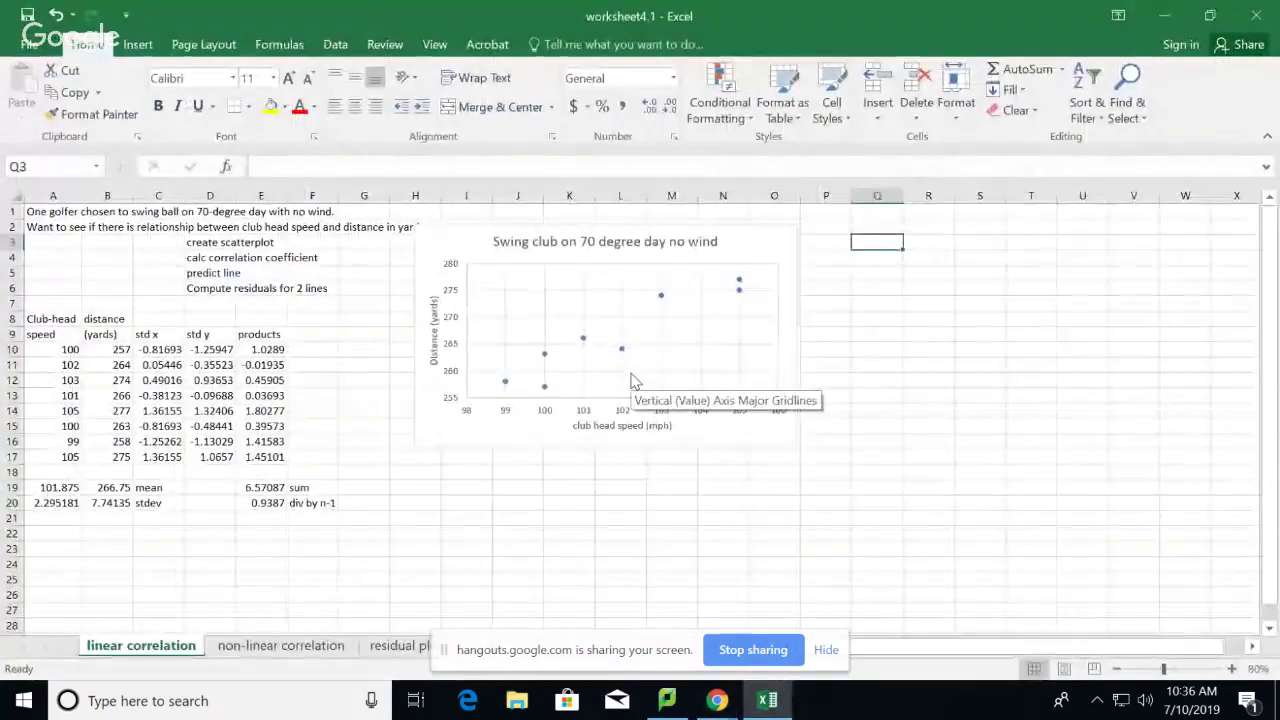
{"action": "type", "text": "y=mx +"}
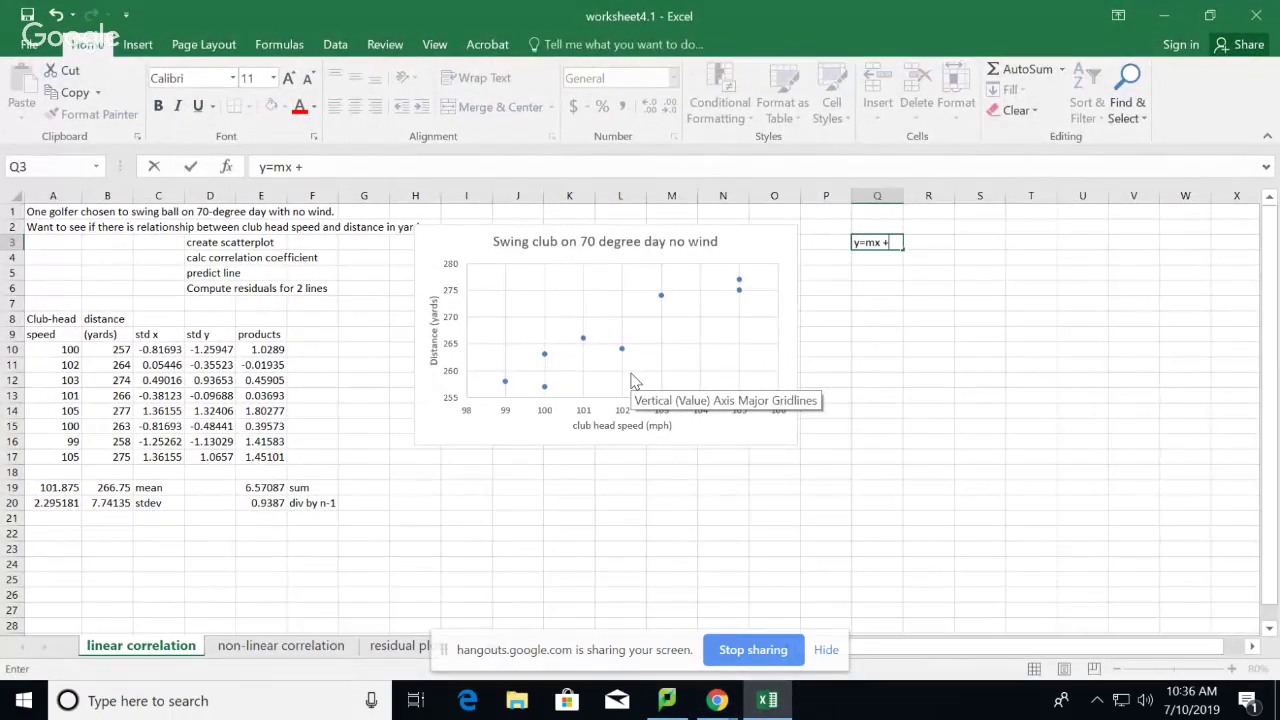
{"action": "type", "text": " b"}
{"action": "key", "text": "Return"}
{"action": "key", "text": "Return"}
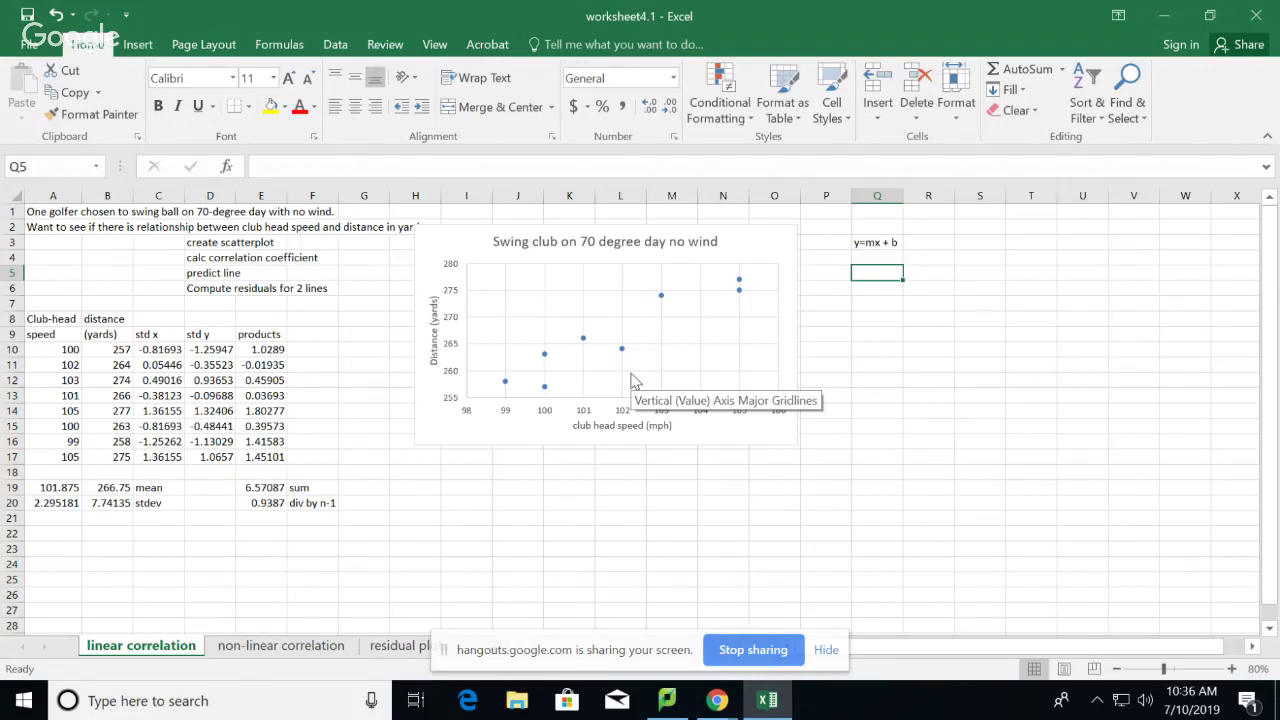
Label the slope with "m=" in Q5 and write its formula text "r * Sy/Sx" in R5.
{"action": "type", "text": "m="}
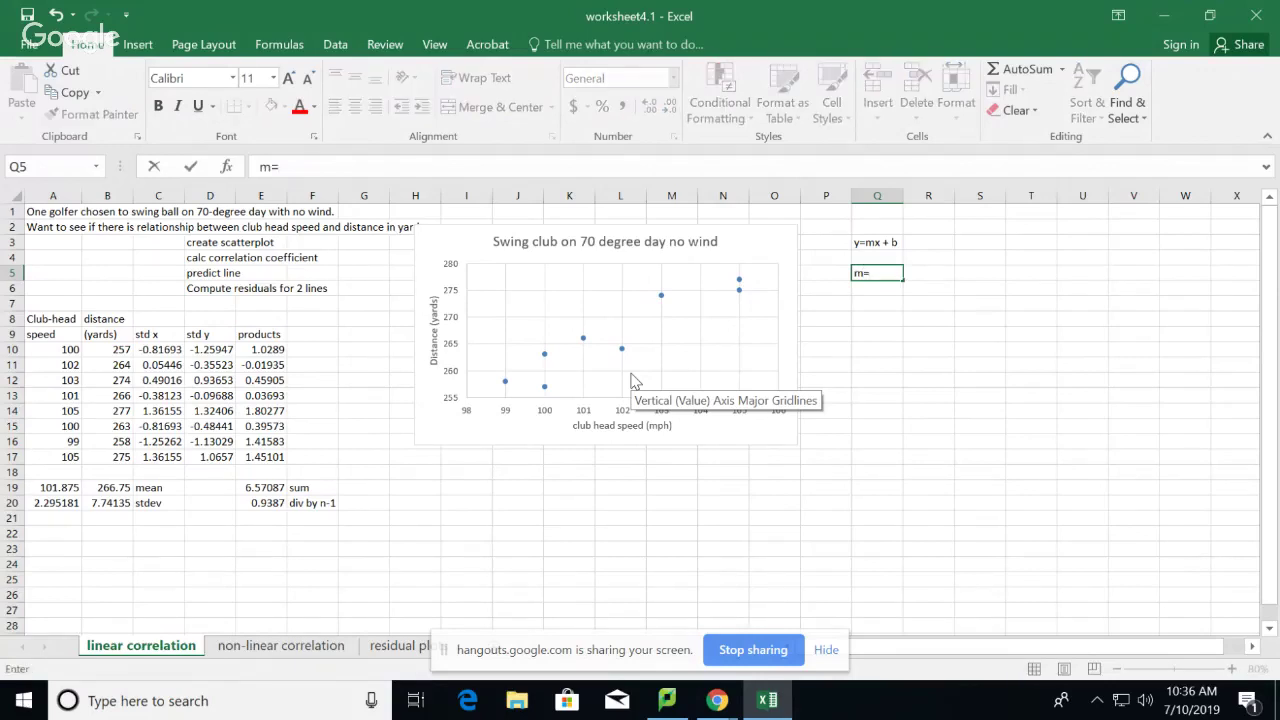
{"action": "key", "text": "Tab"}
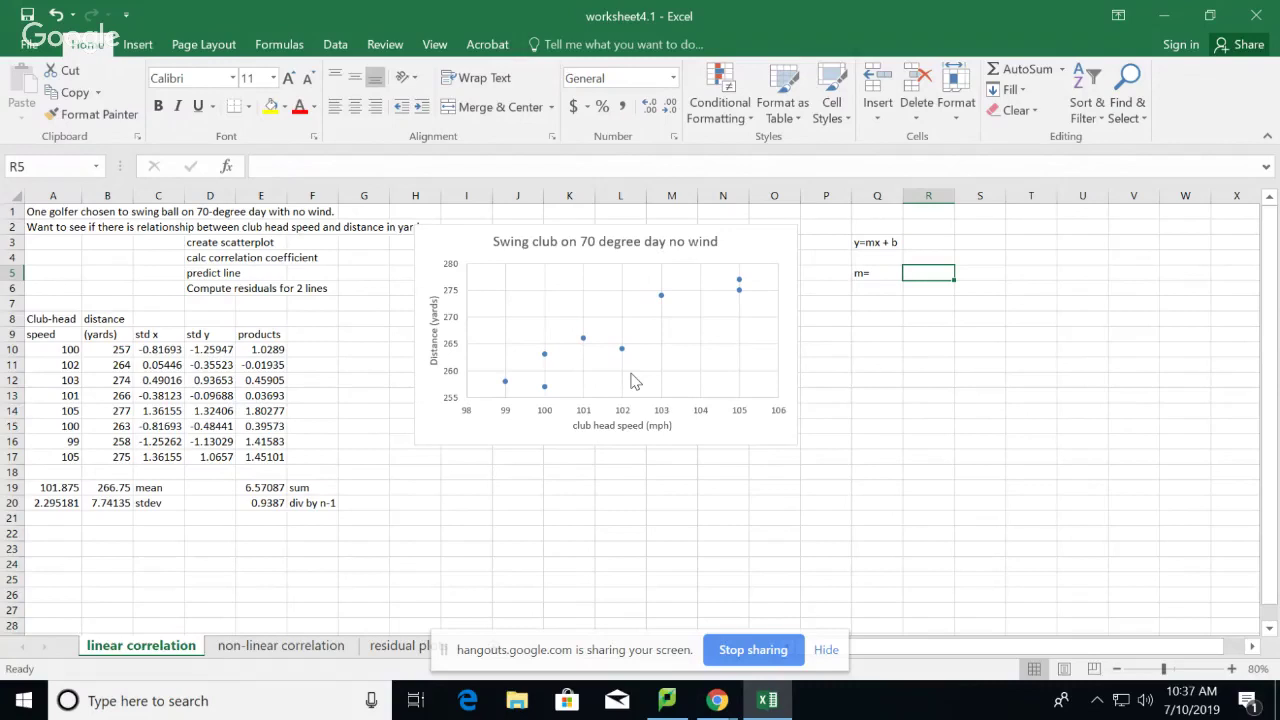
{"action": "type", "text": "r *"}
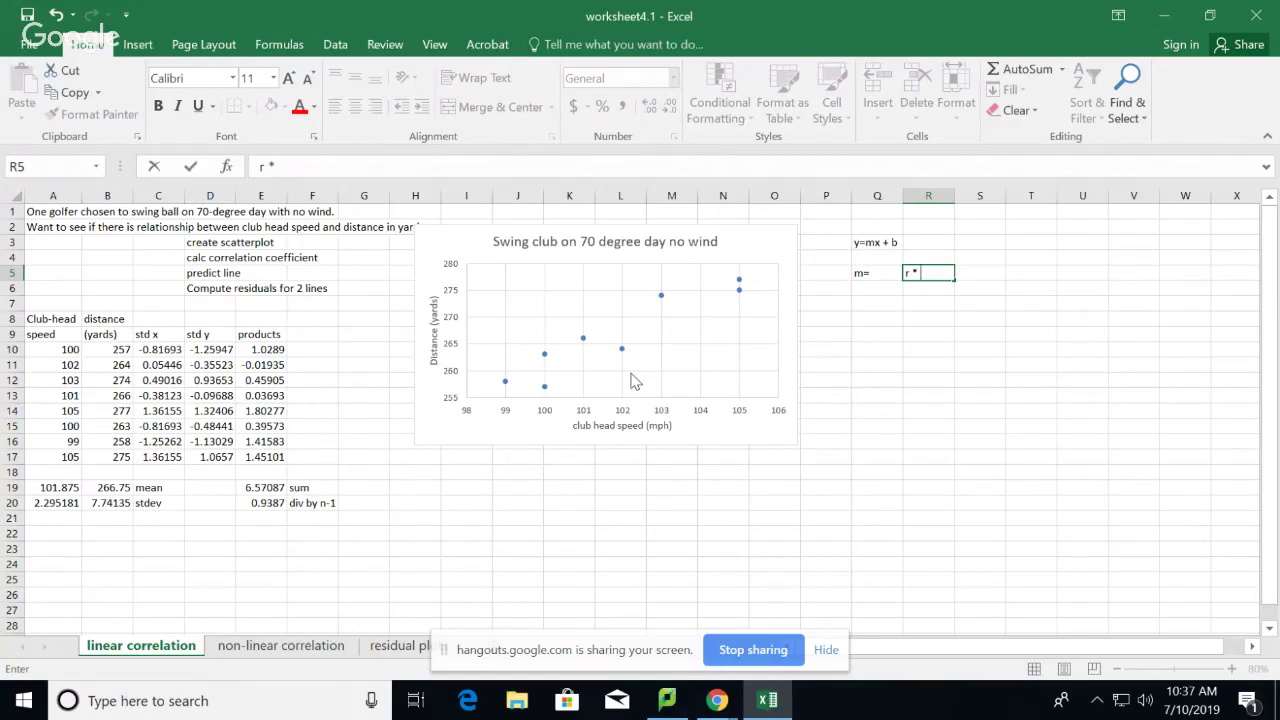
{"action": "type", "text": " Sy/Sx"}
{"action": "key", "text": "ctrl+Return"}
{"action": "key", "text": "Return"}
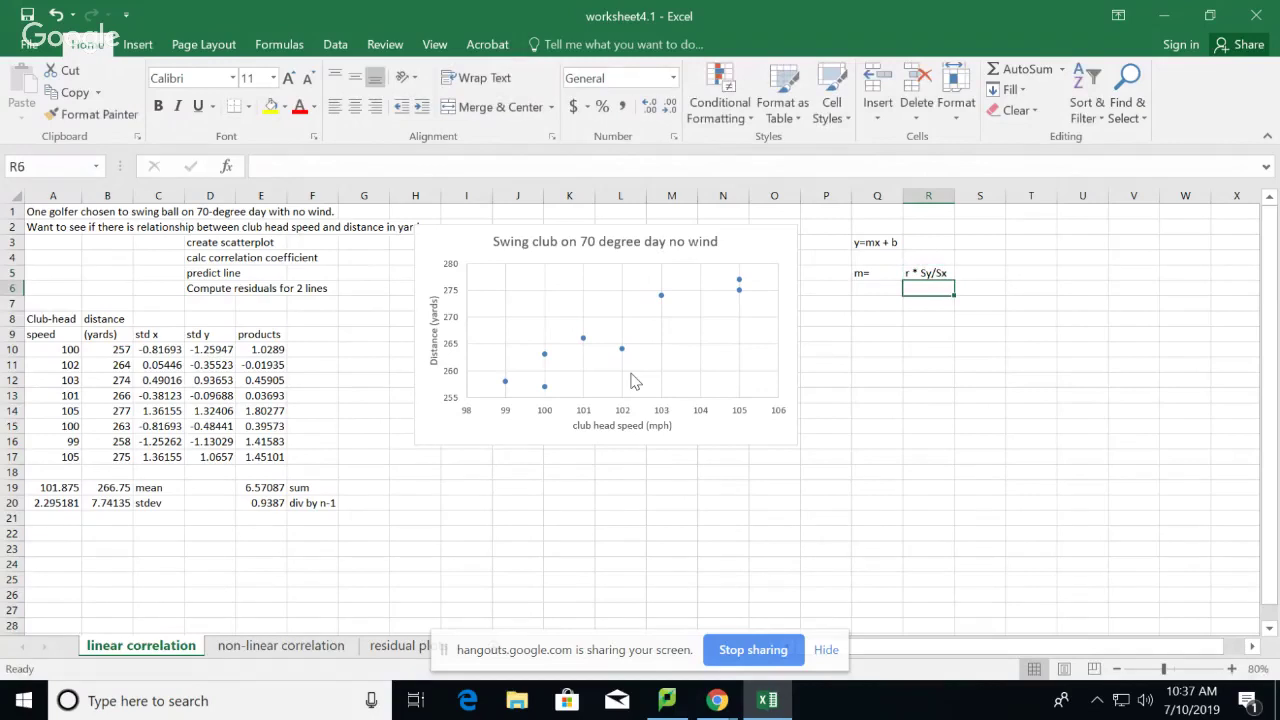
{"action": "type", "text": "="}
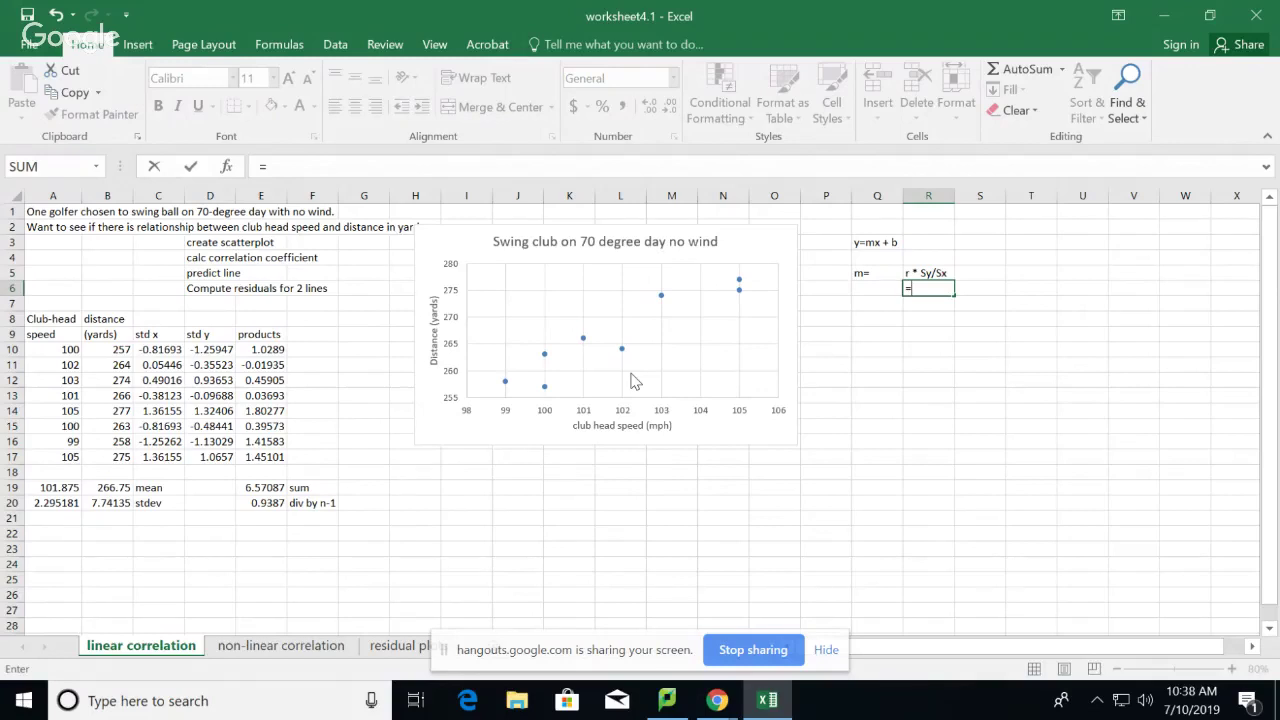
{"action": "left_click", "coordinate": [262, 502]}
{"action": "mouse_move", "coordinate": [767, 700]}
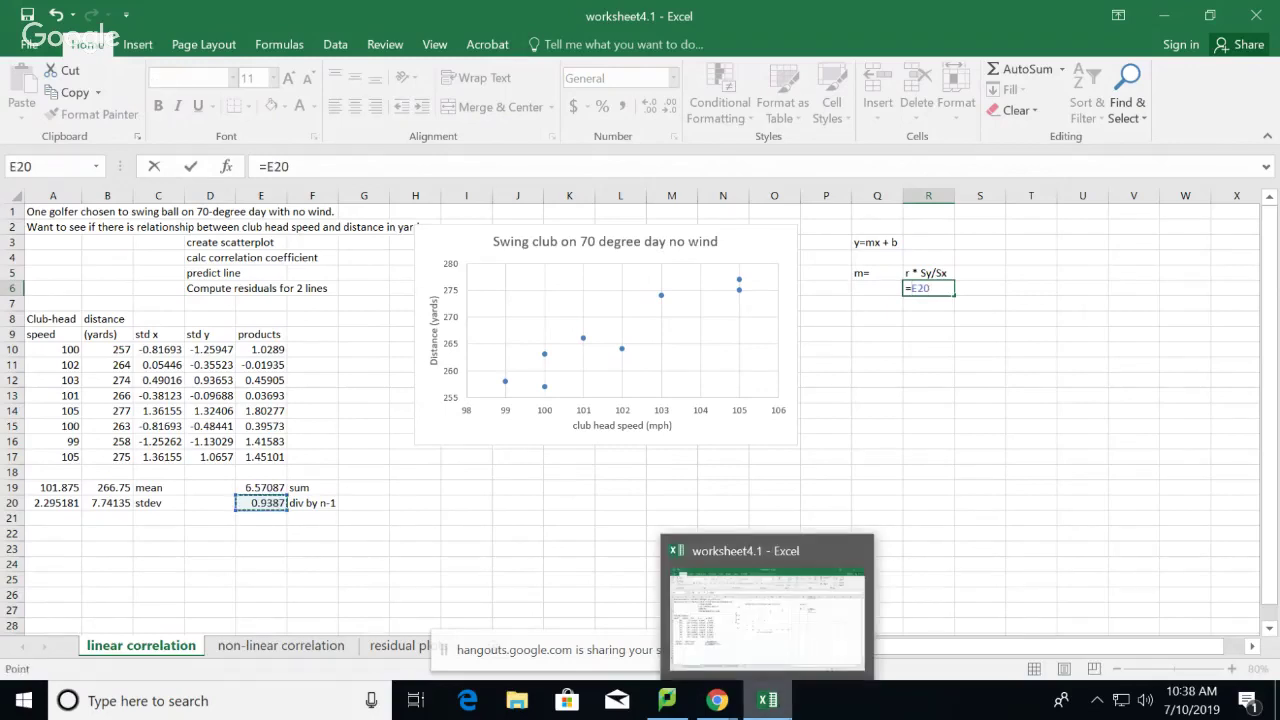
{"action": "key", "text": "Escape"}
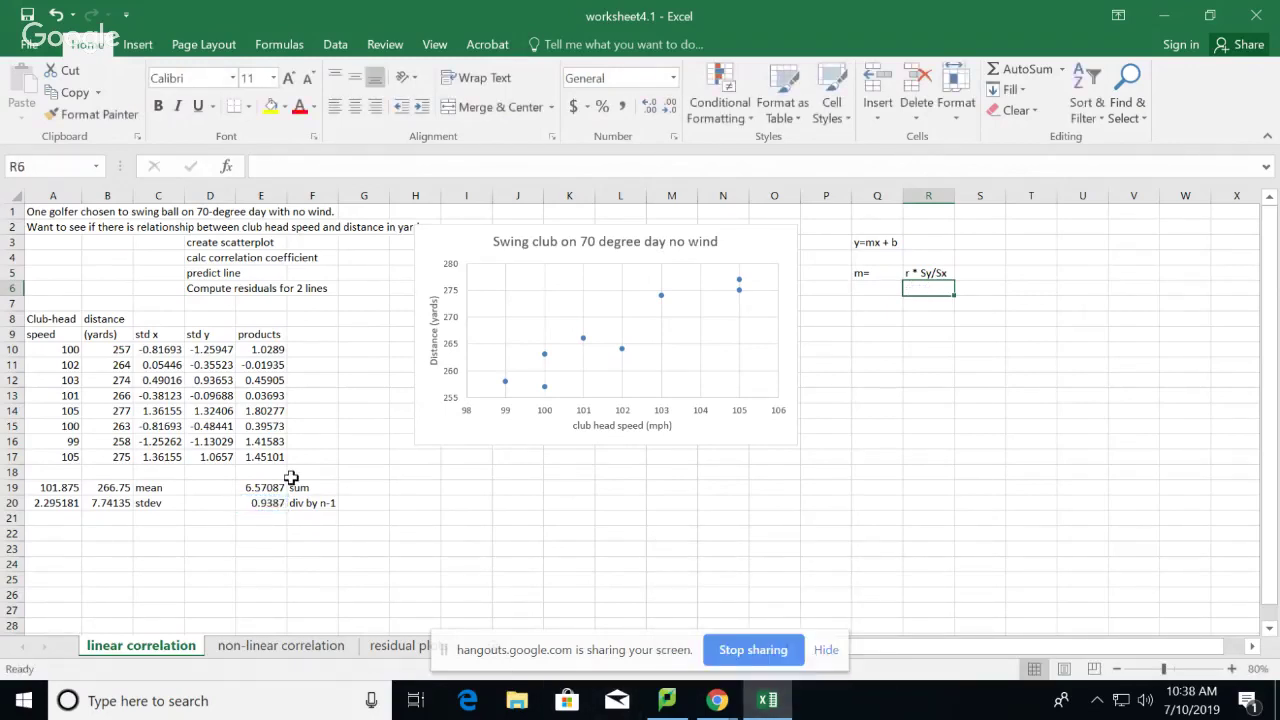
Enter the label "correlation coefficient" in cell E21, under the sum divided by n-1.
{"action": "left_click", "coordinate": [264, 517]}
{"action": "type", "text": "corr"}
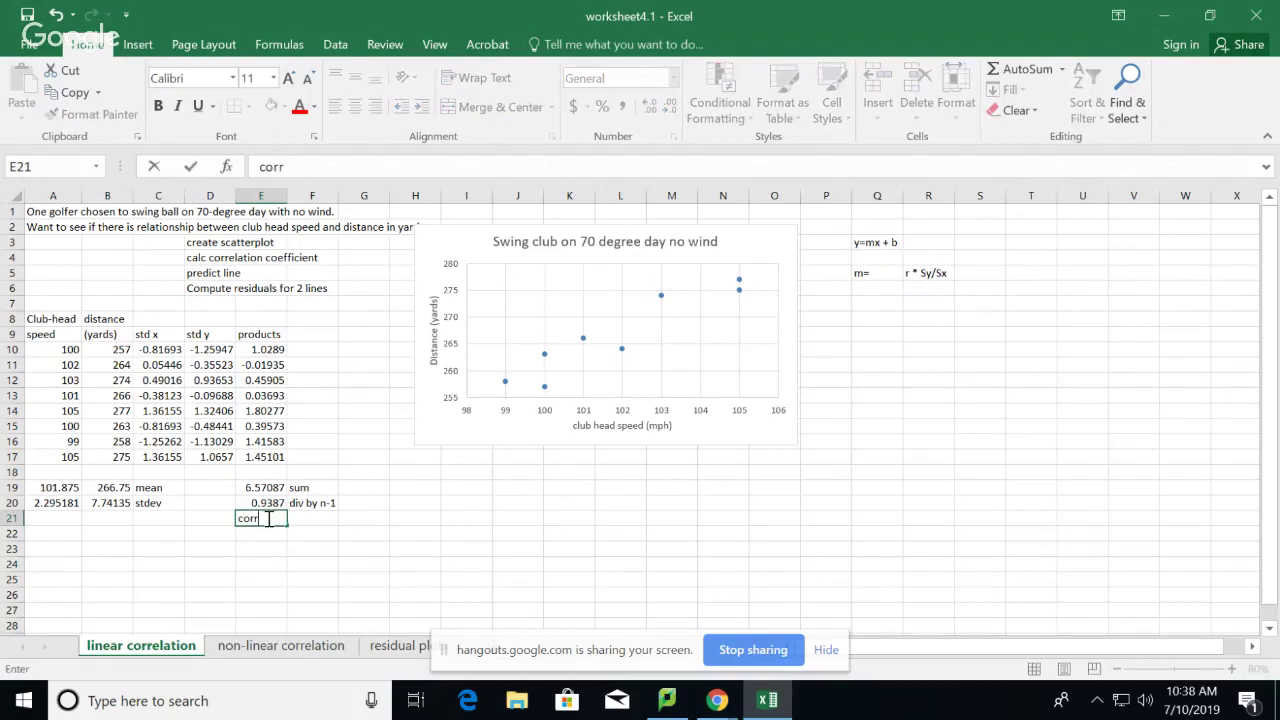
{"action": "type", "text": "elation coefficient"}
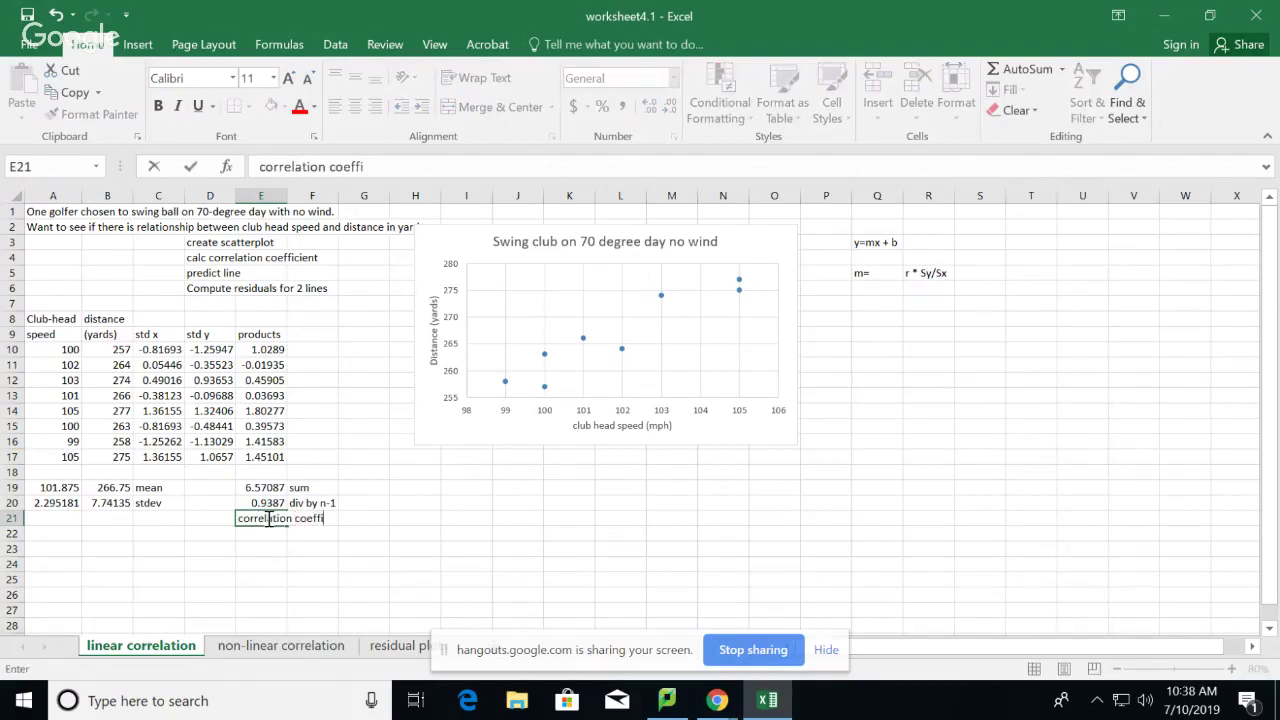
Calculate the slope in cell R6 with the formula =E20*B20/A20.
{"action": "left_click", "coordinate": [916, 288]}
{"action": "type", "text": "="}
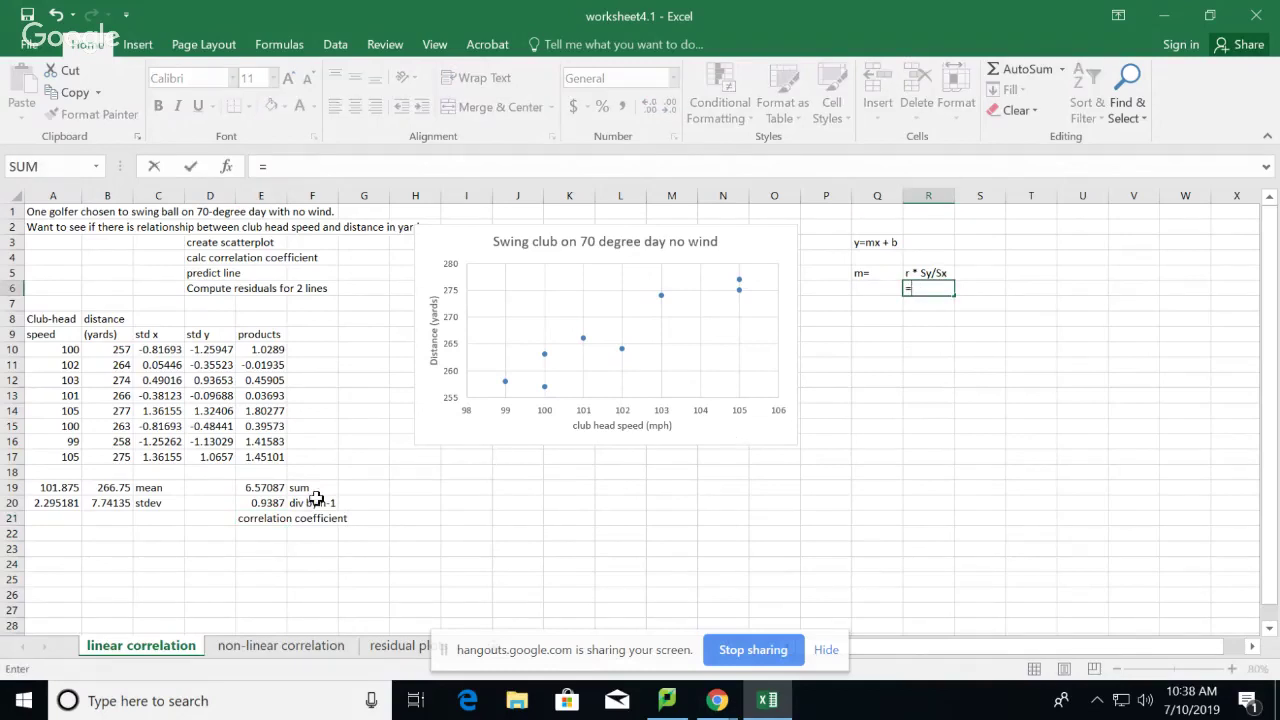
{"action": "left_click", "coordinate": [272, 501]}
{"action": "type", "text": "*"}
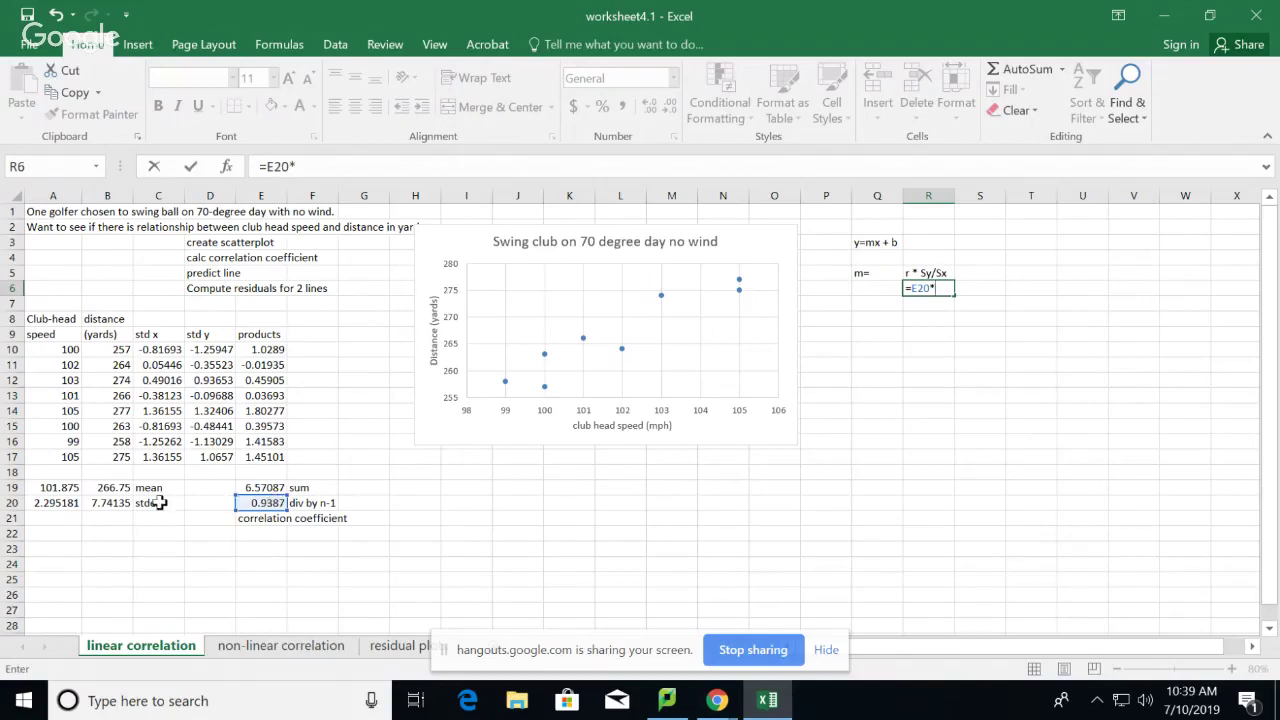
{"action": "left_click", "coordinate": [113, 506]}
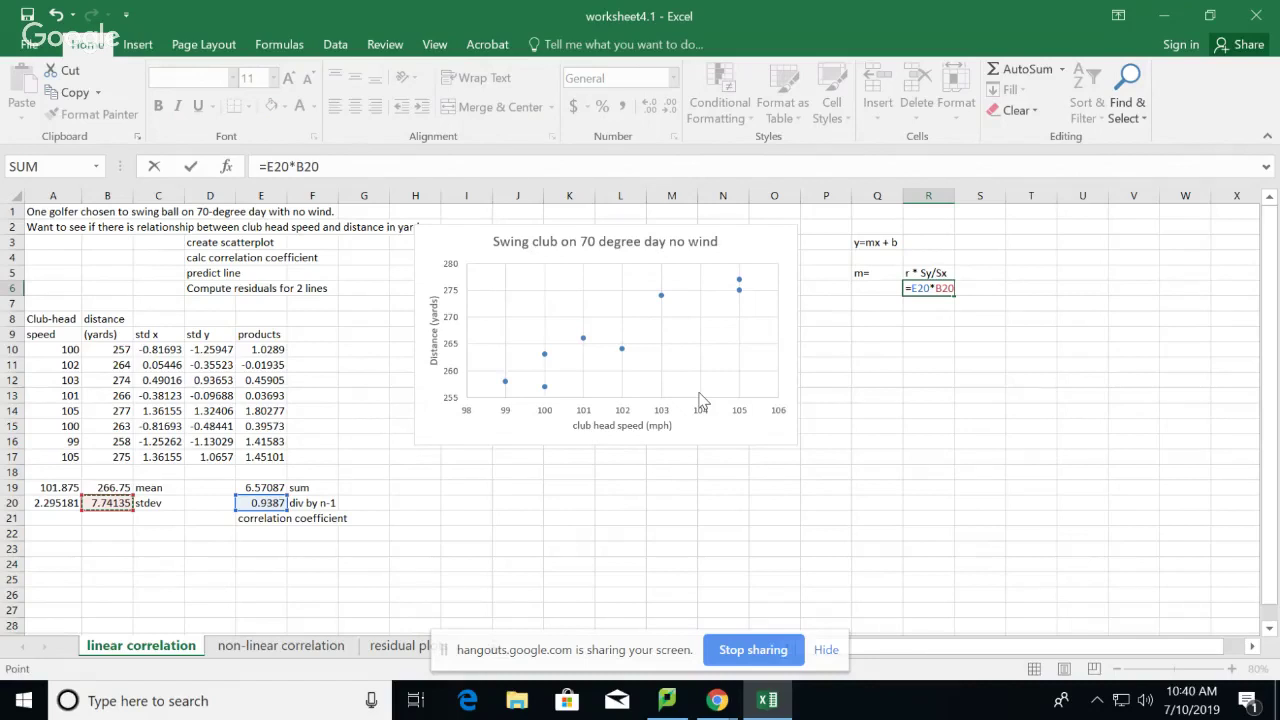
{"action": "type", "text": "/"}
{"action": "left_click", "coordinate": [70, 500]}
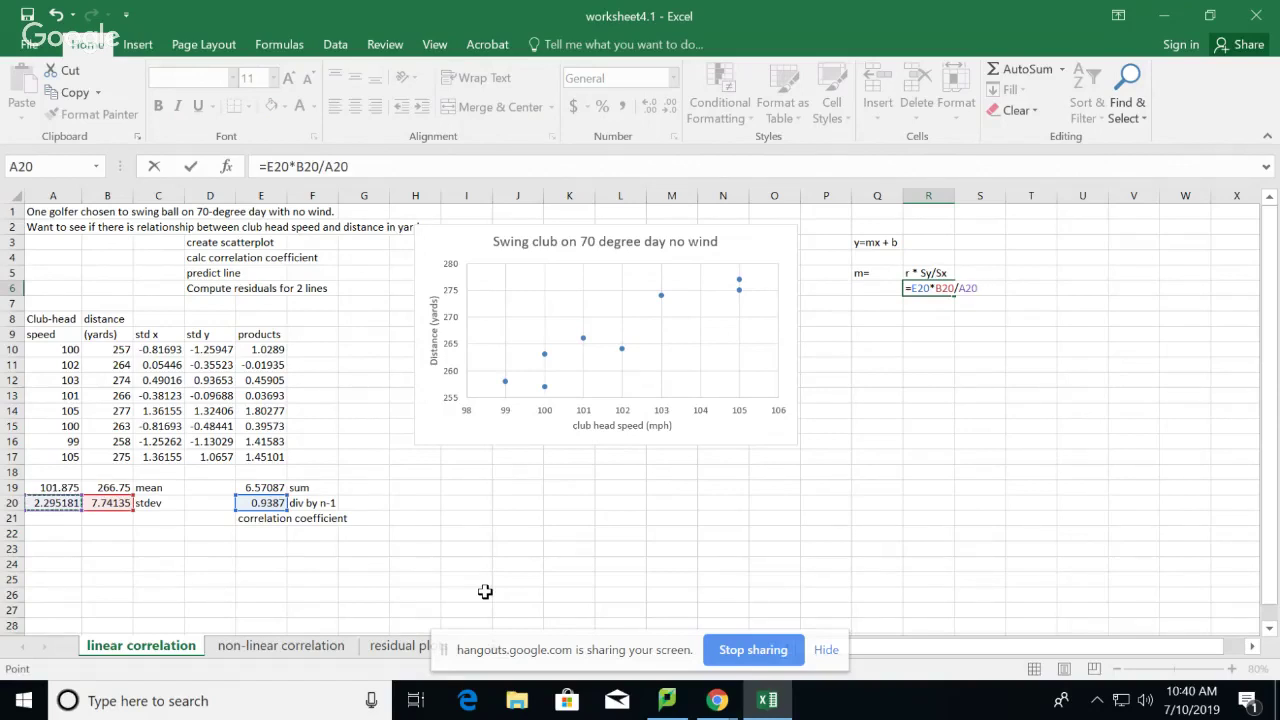
{"action": "key", "text": "Return"}
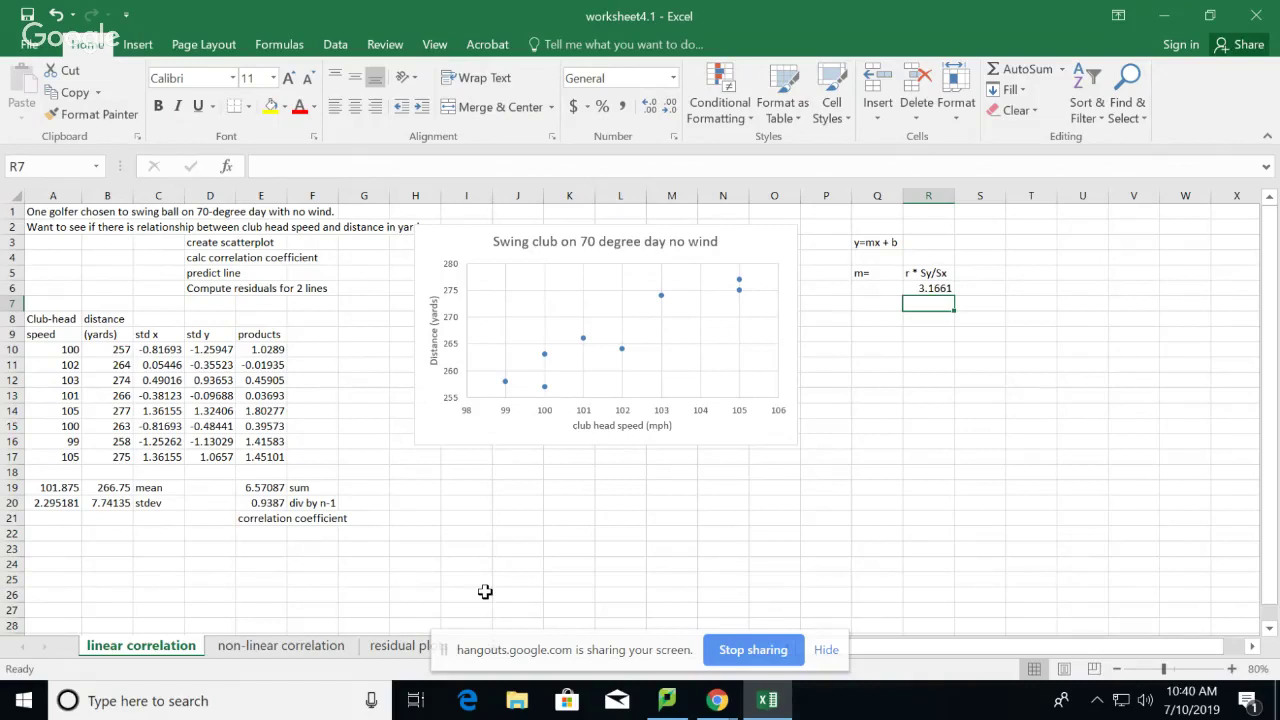
Label the intercept with "b=" in Q8 and write its formula text "ybar - m*xbar" in R8.
{"action": "key", "text": "Down"}
{"action": "key", "text": "Left"}
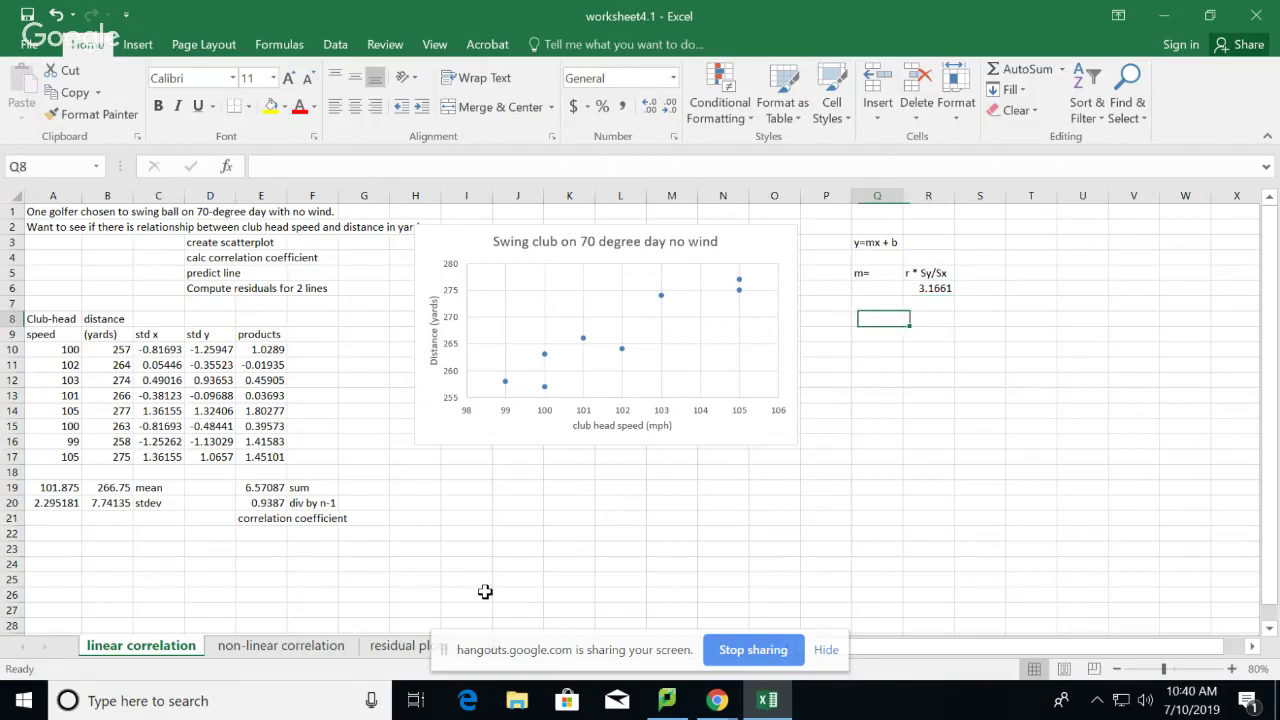
{"action": "type", "text": "b="}
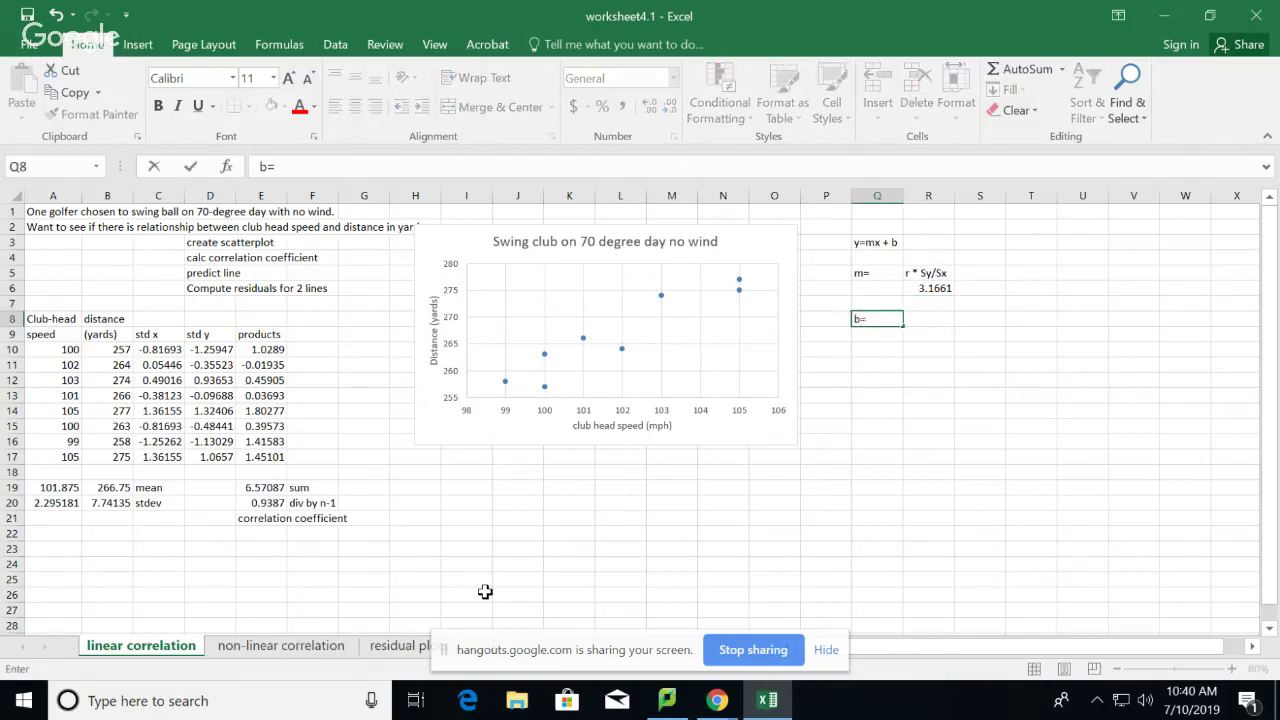
{"action": "key", "text": "Tab"}
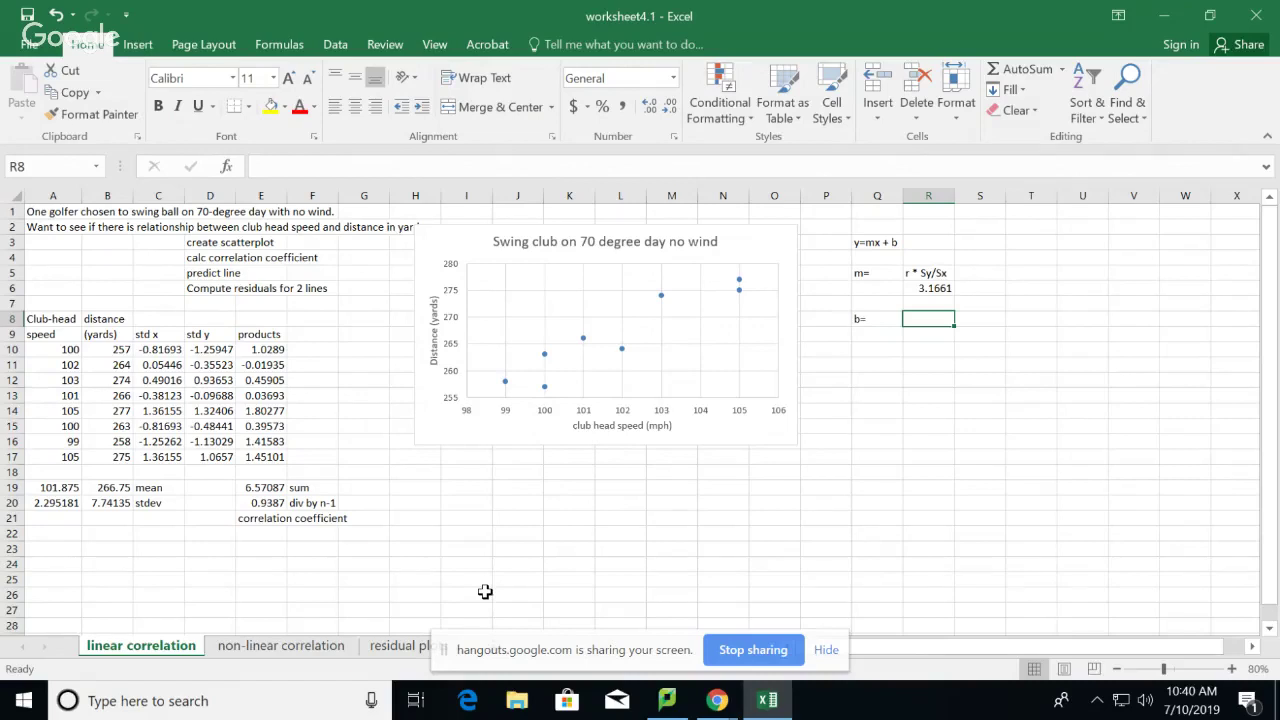
{"action": "type", "text": "yb"}
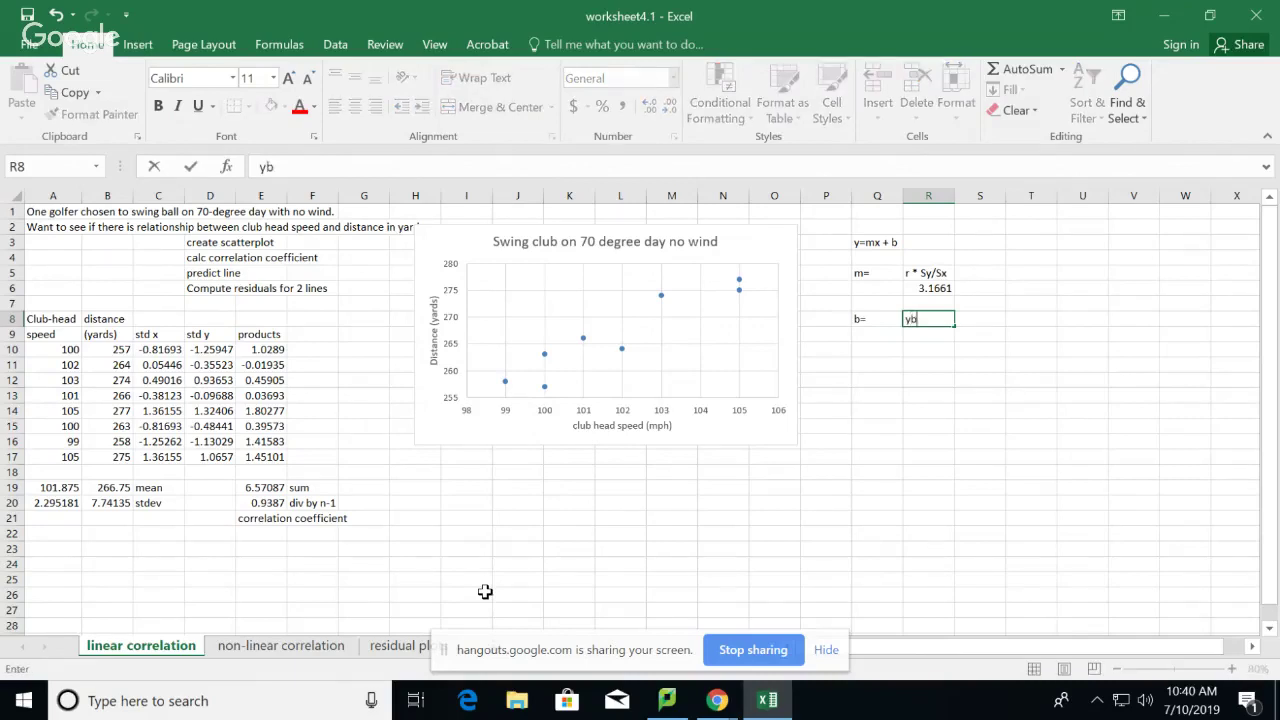
{"action": "type", "text": "ar - m*xbar"}
{"action": "key", "text": "Return"}
Calculate the intercept in cell R9 with the formula =B19-R6*A19.
{"action": "type", "text": "="}
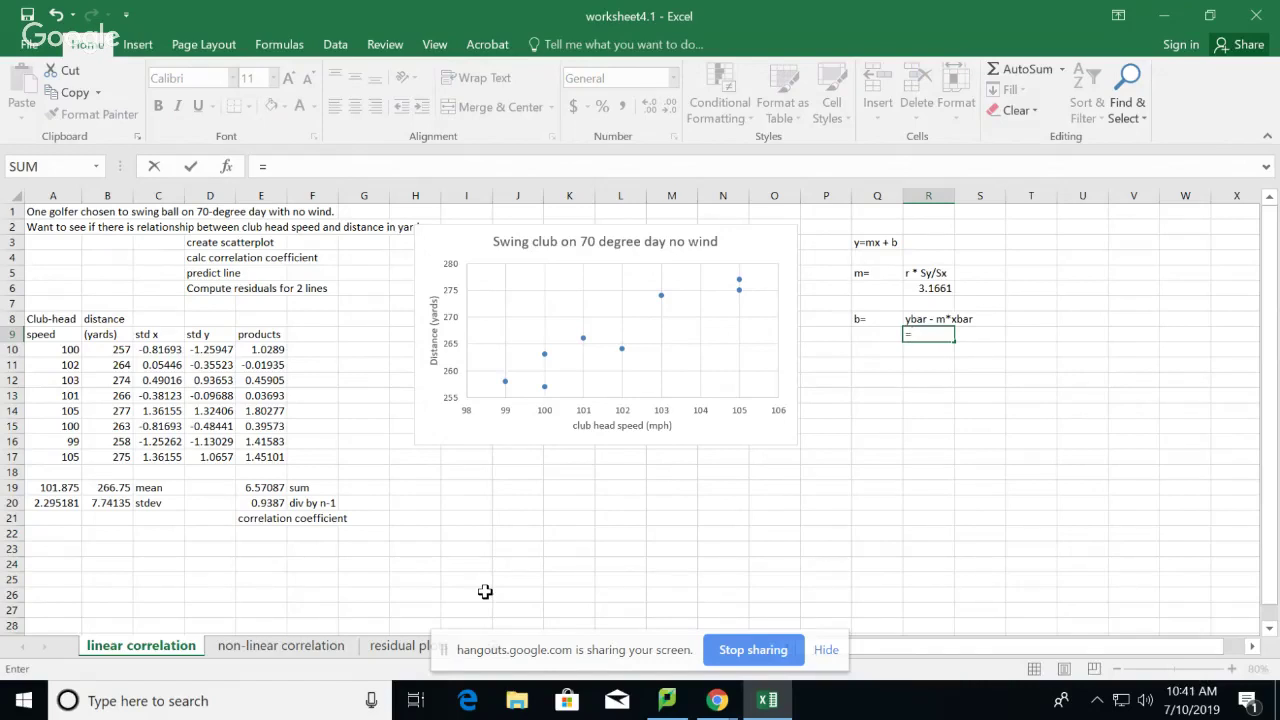
{"action": "left_click", "coordinate": [113, 490]}
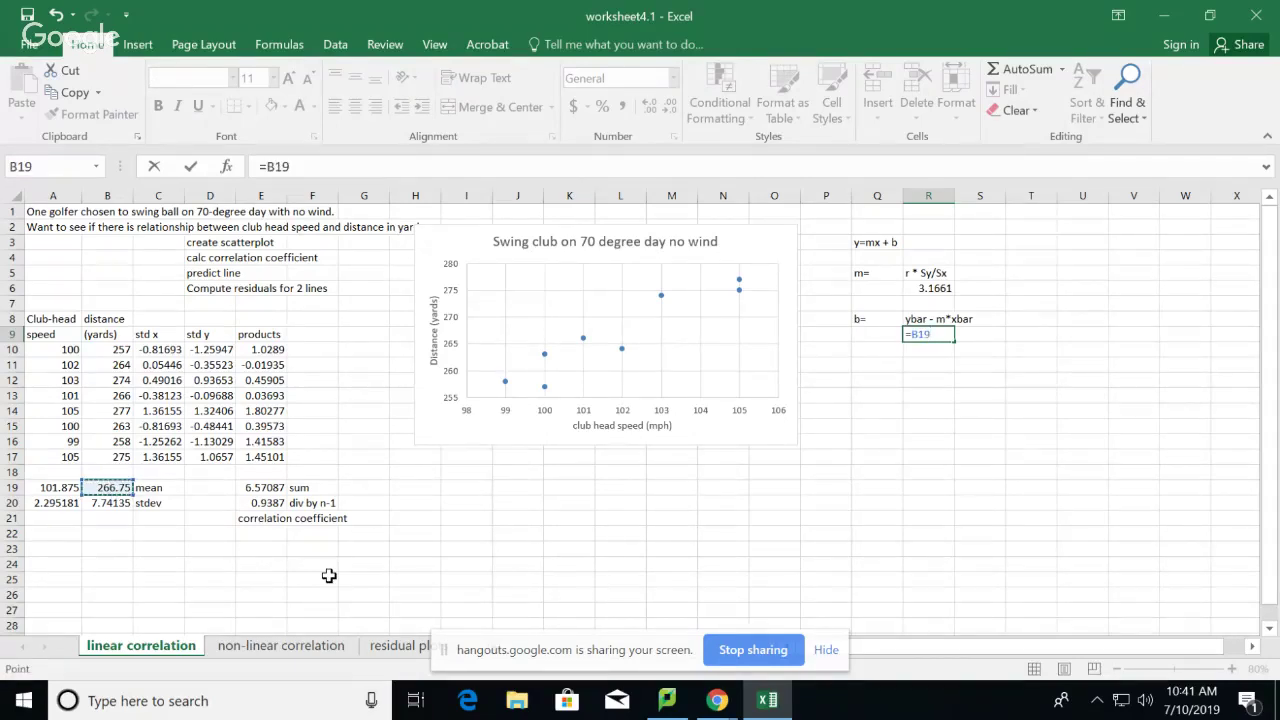
{"action": "type", "text": "-"}
{"action": "left_click", "coordinate": [940, 288]}
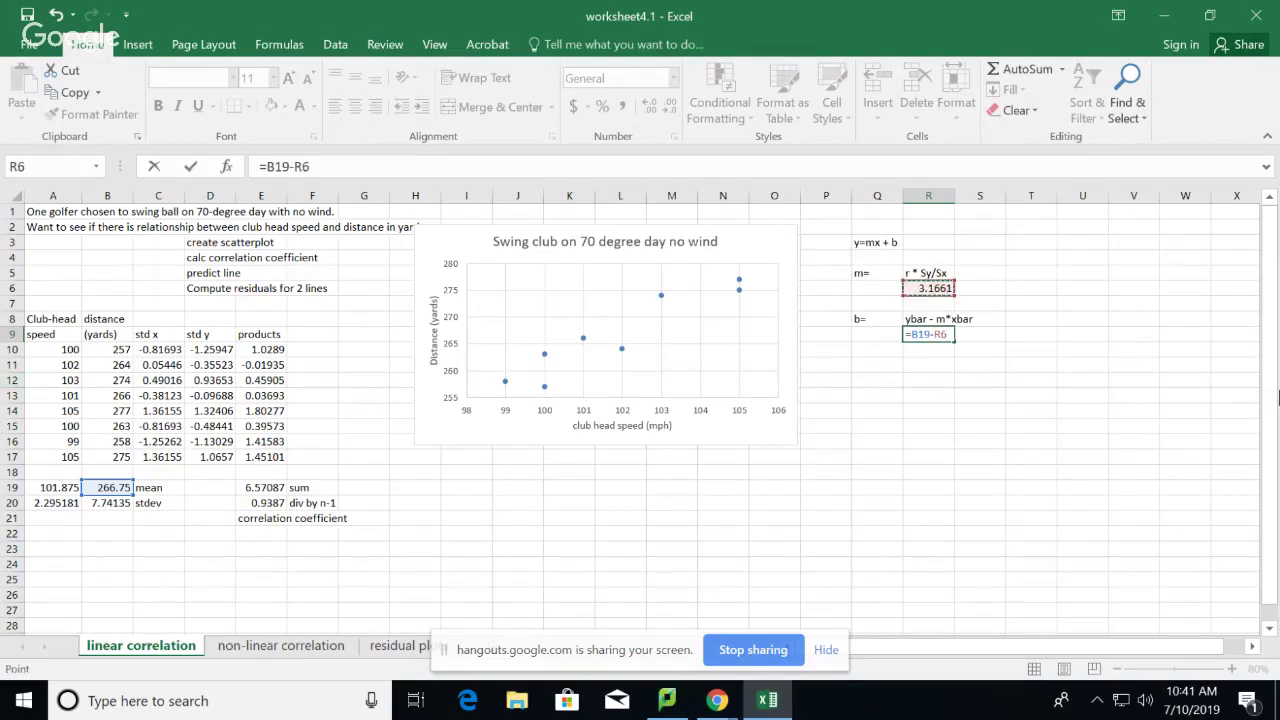
{"action": "type", "text": "*"}
{"action": "left_click", "coordinate": [58, 487]}
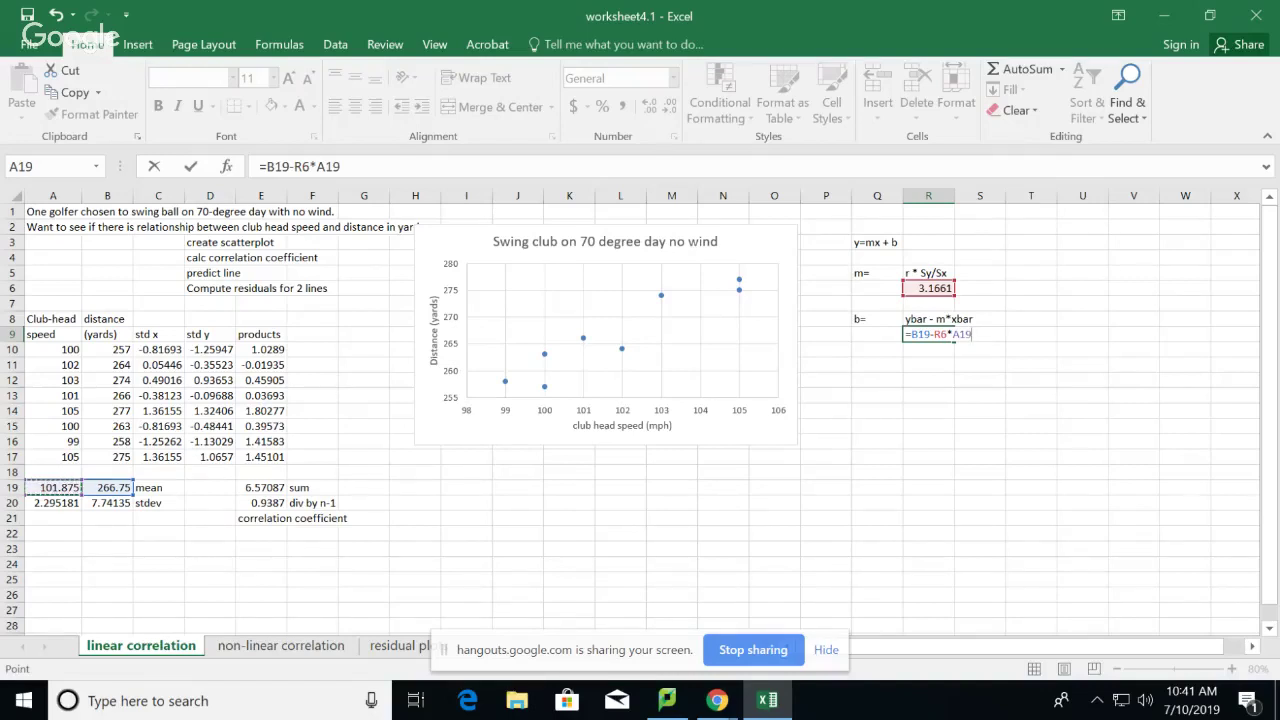
{"action": "key", "text": "Return"}
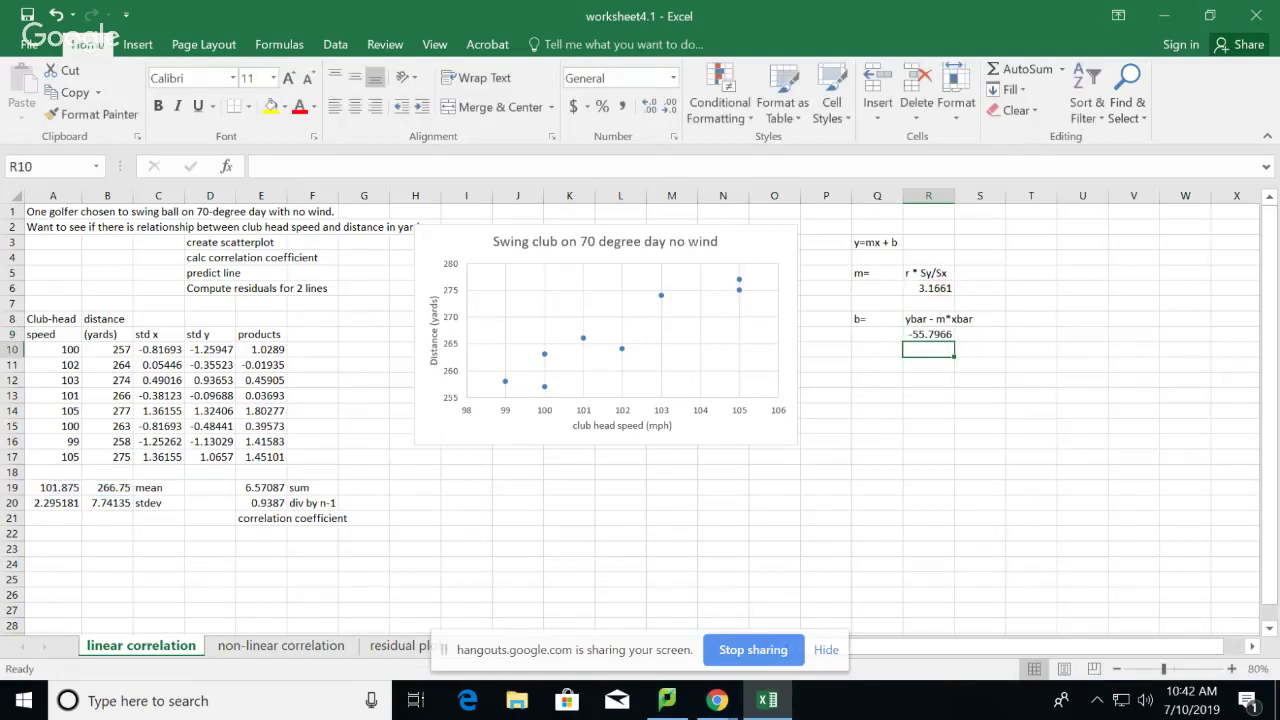
Write the regression equation "y=3.1661x + -55.7966" as text in cell Q11.
{"action": "left_click", "coordinate": [928, 364]}
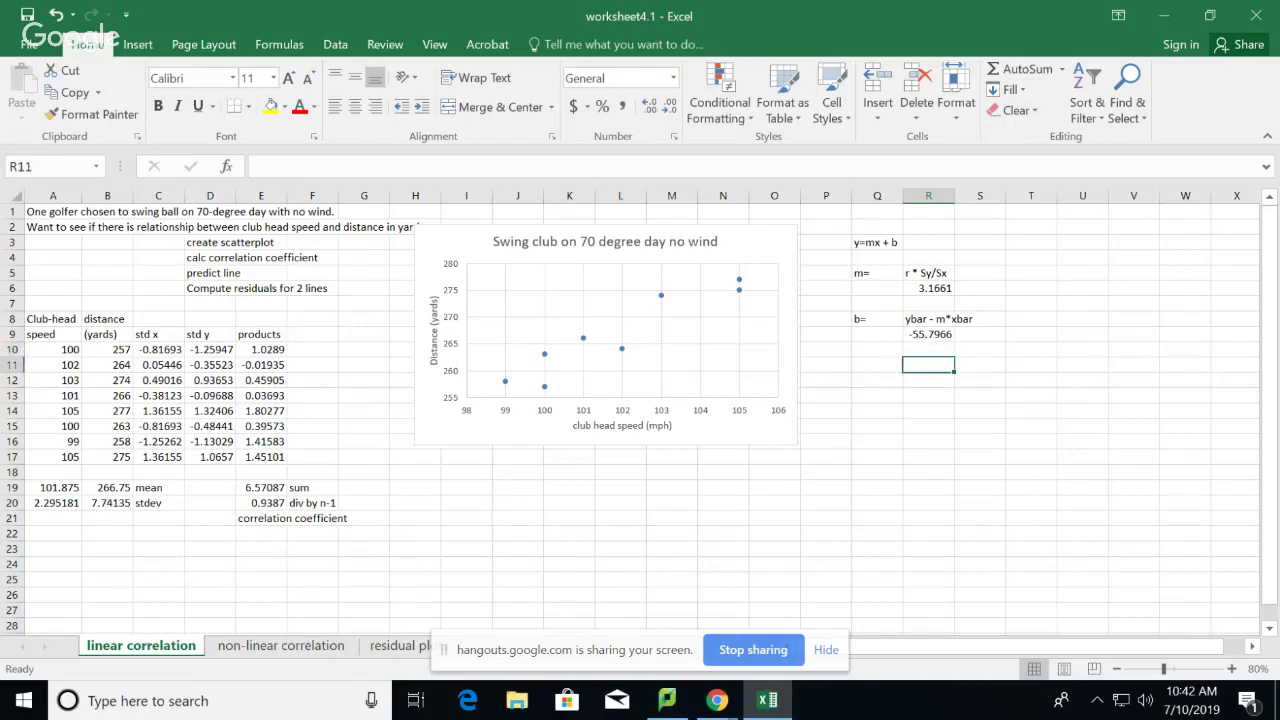
{"action": "left_click", "coordinate": [877, 364]}
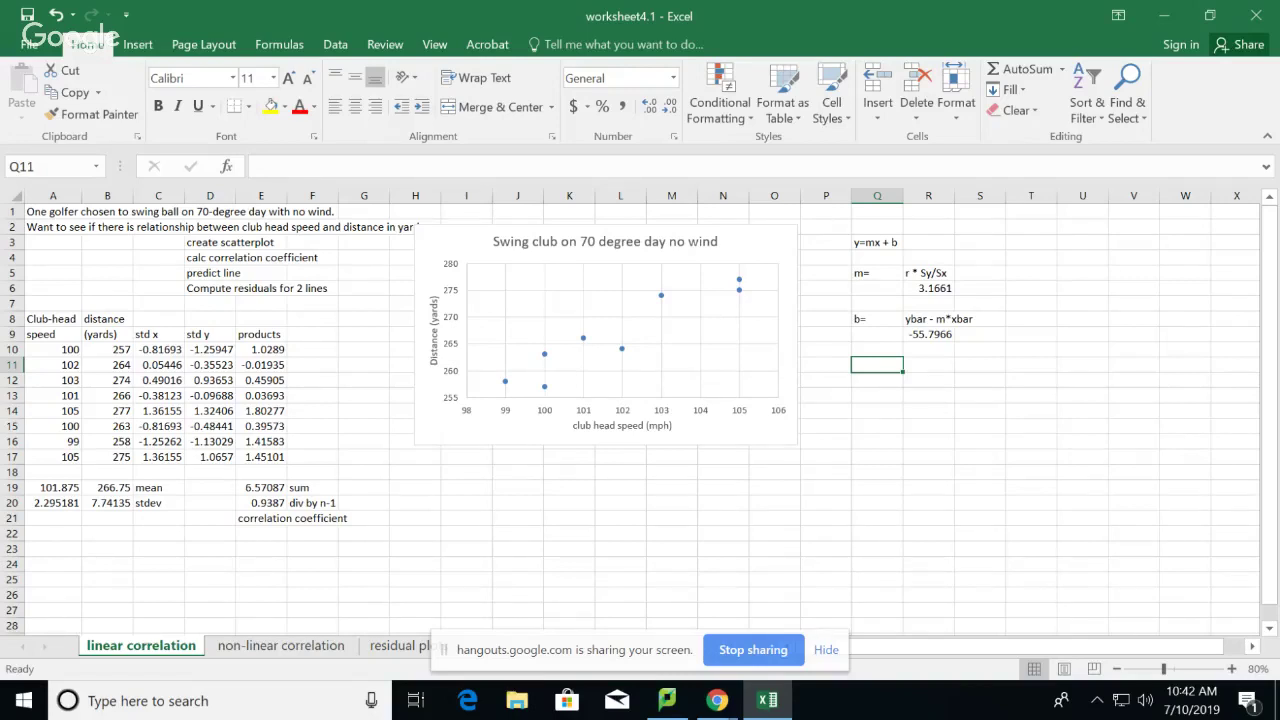
{"action": "type", "text": "y"}
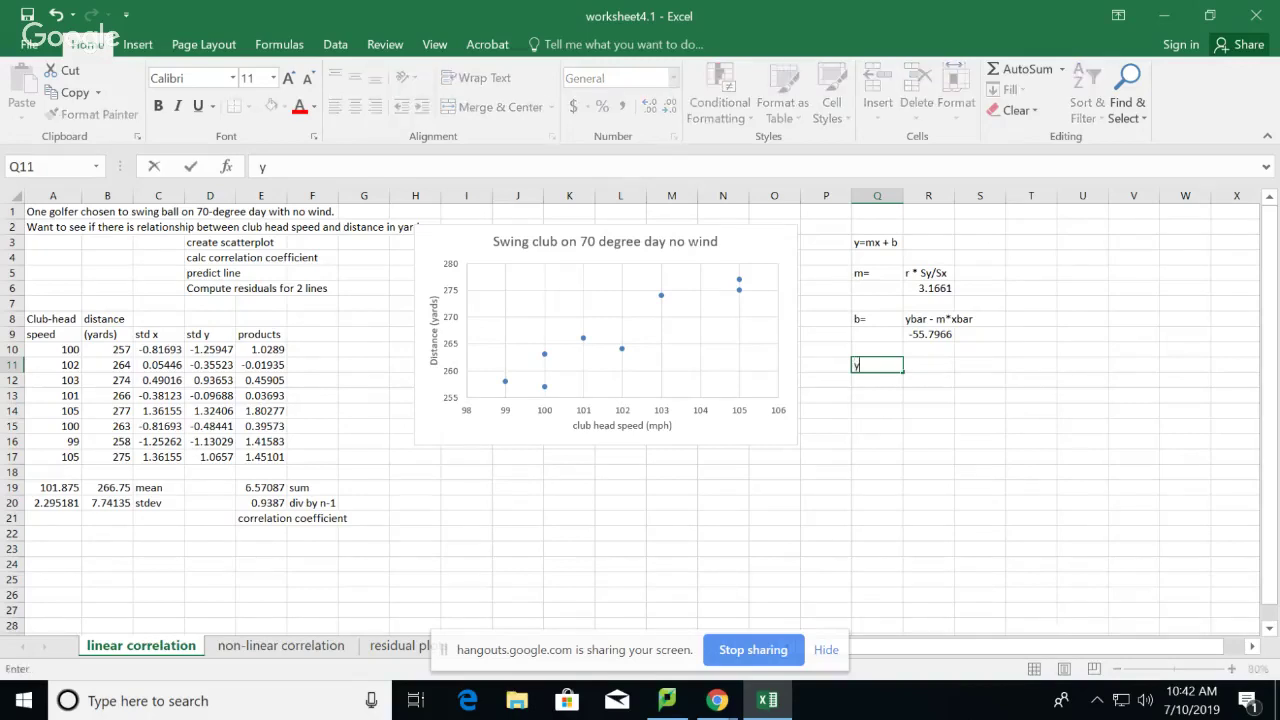
{"action": "type", "text": "="}
{"action": "type", "text": "3."}
{"action": "type", "text": "1661x + -55."}
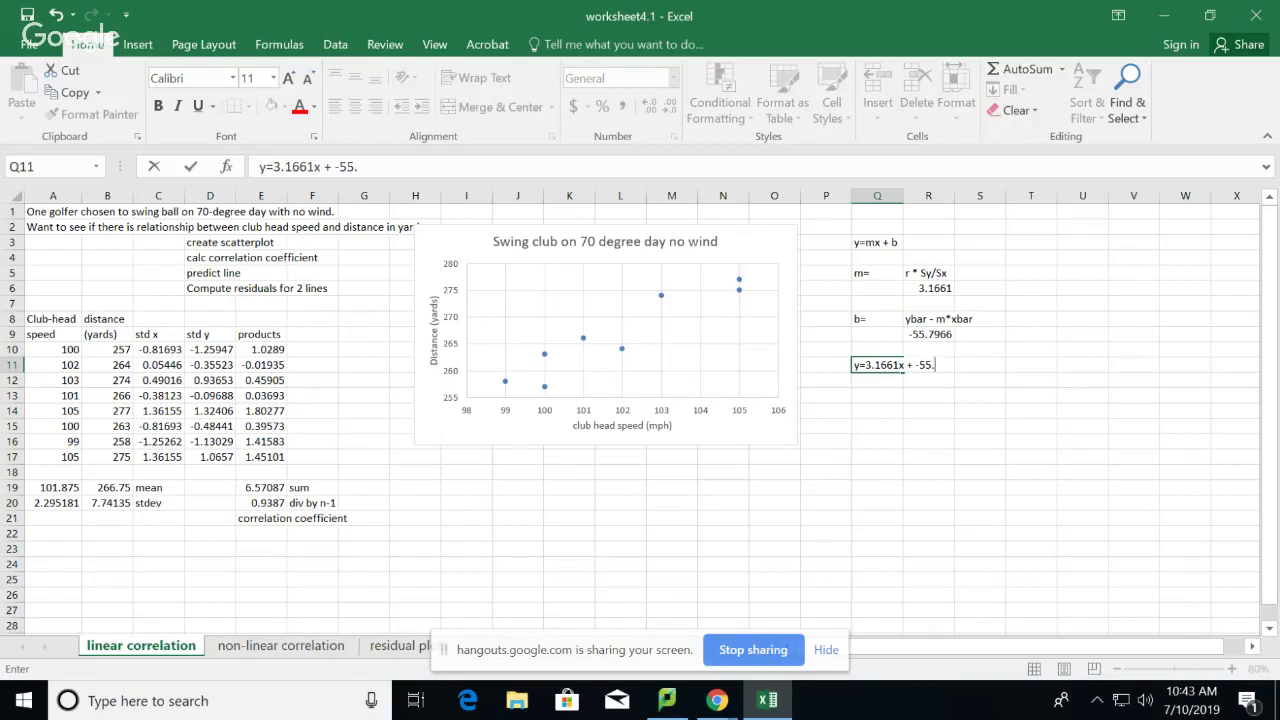
{"action": "type", "text": "7966"}
{"action": "key", "text": "Return"}
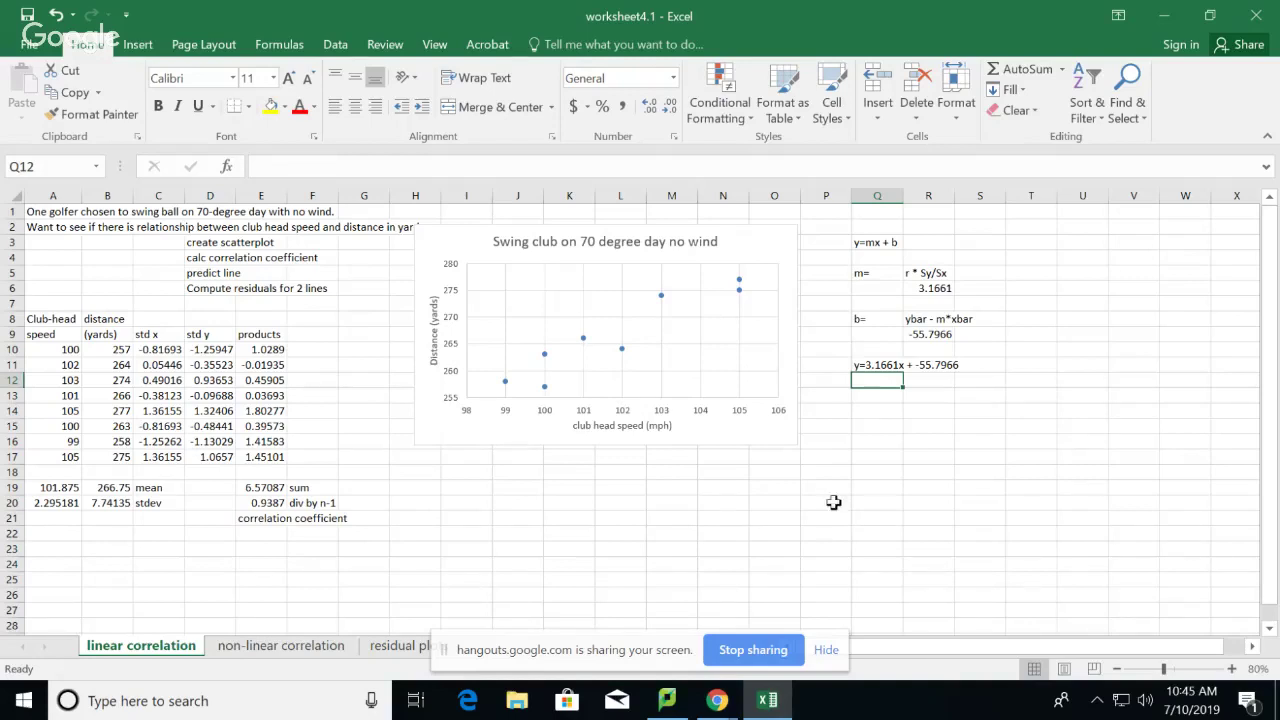
Add a linear trendline with its equation and R-squared value to the scatterplot, and move the label above the points at 105 mph.
{"action": "left_click", "coordinate": [660, 295]}
{"action": "right_click", "coordinate": [660, 295]}
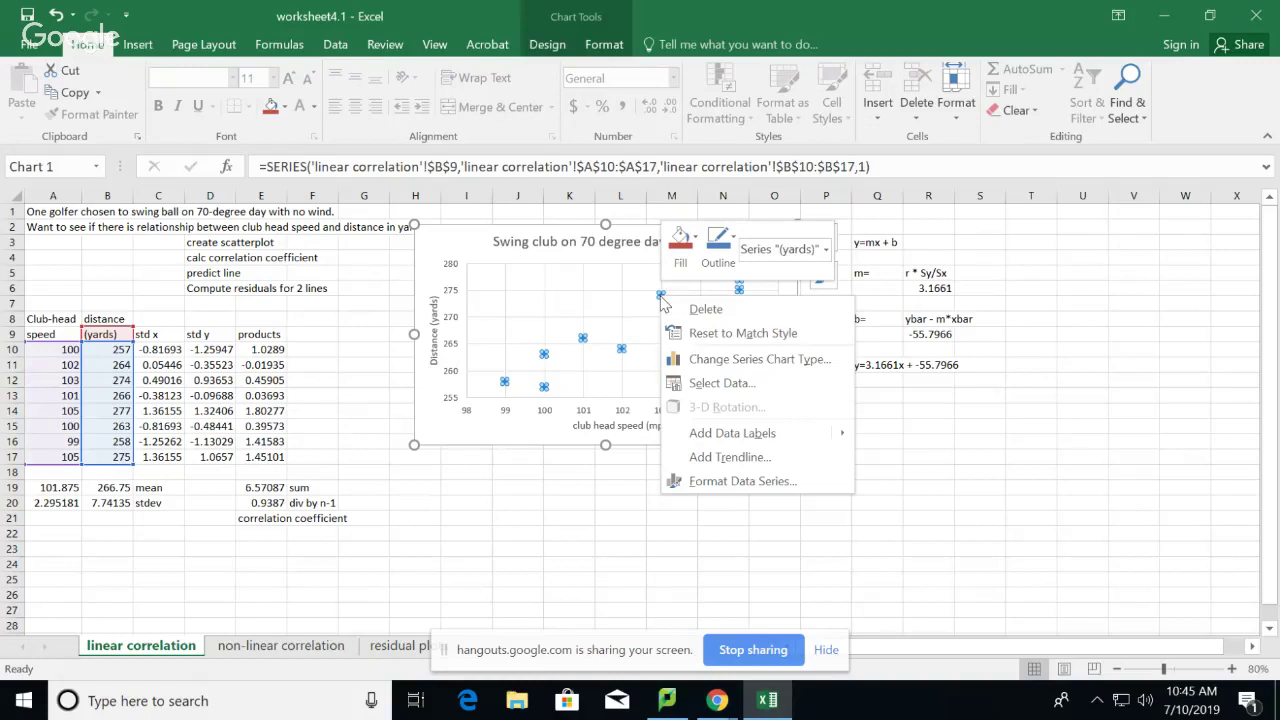
{"action": "left_click", "coordinate": [730, 457]}
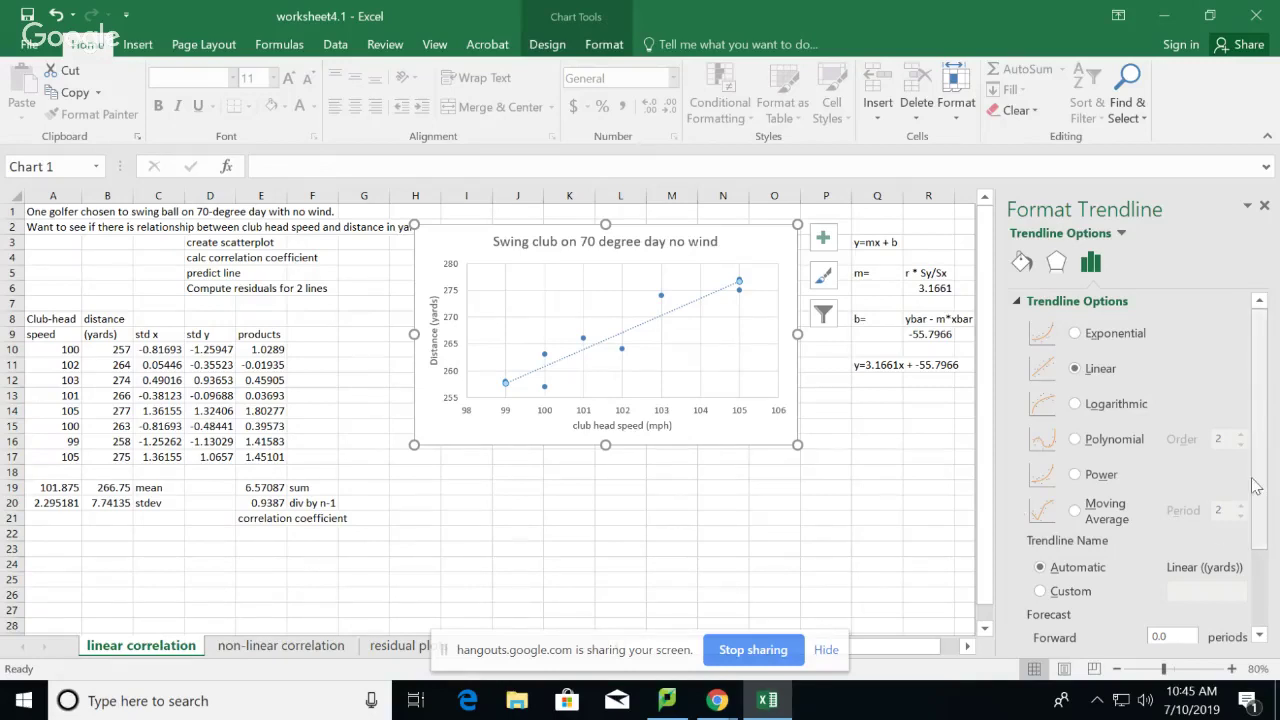
{"action": "scroll", "coordinate": [1261, 489], "scroll_direction": "down", "scroll_amount": 3}
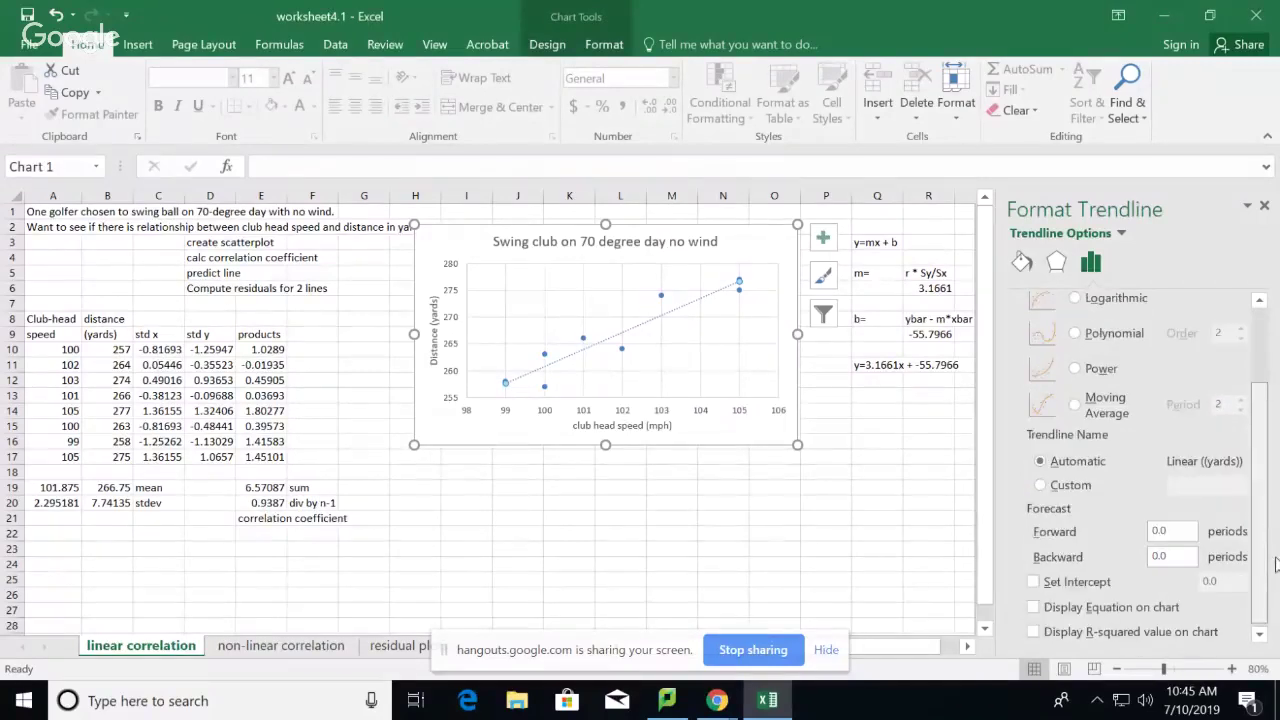
{"action": "left_click", "coordinate": [1034, 603]}
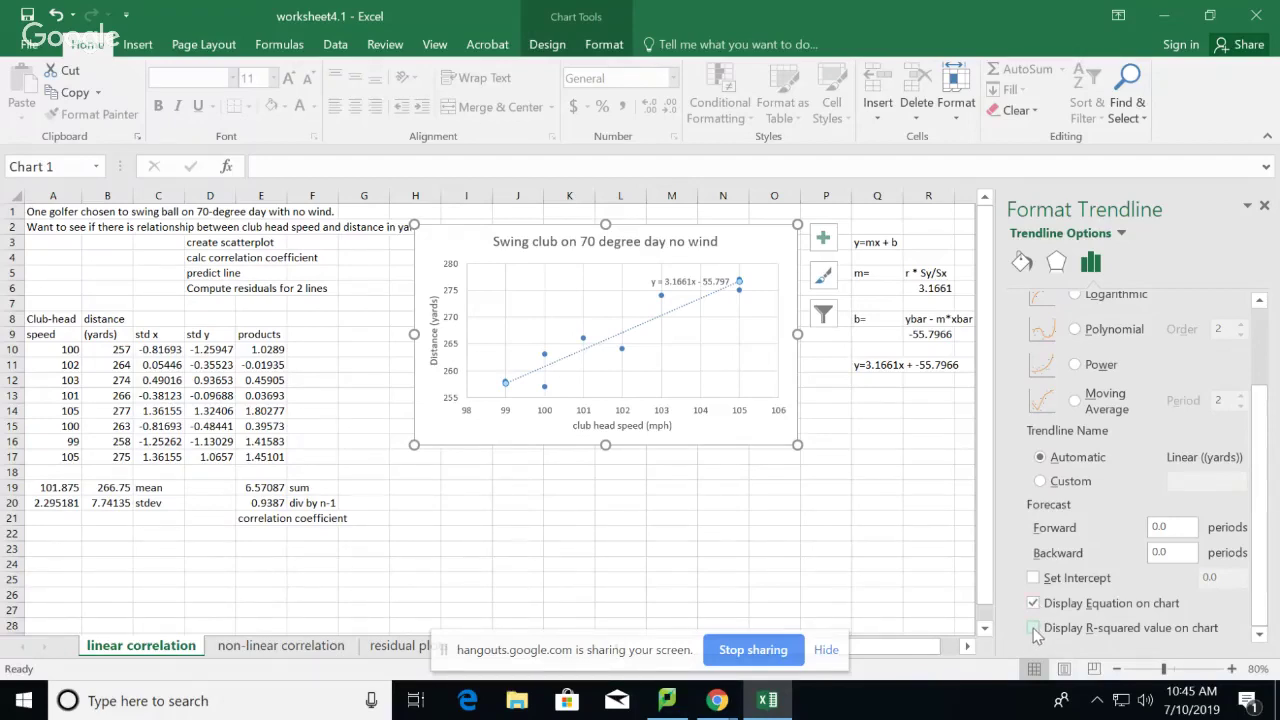
{"action": "left_click", "coordinate": [1032, 628]}
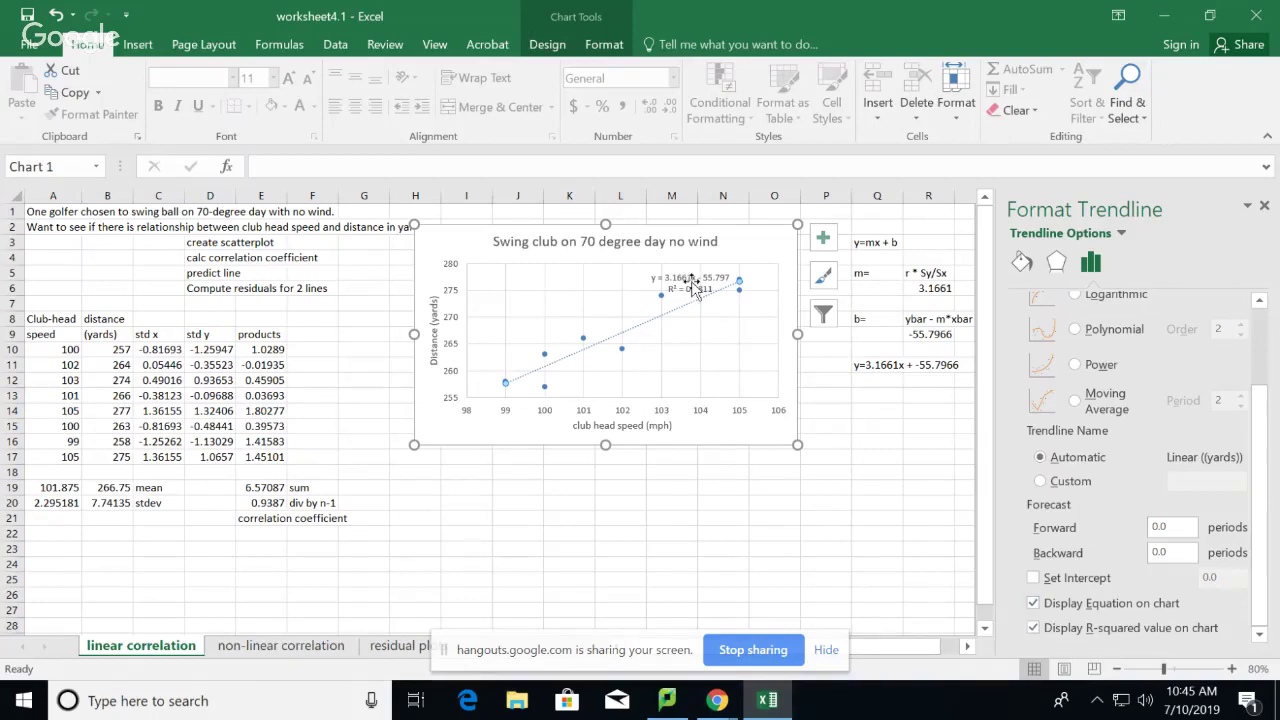
{"action": "left_click_drag", "start_coordinate": [692, 278], "coordinate": [745, 258]}
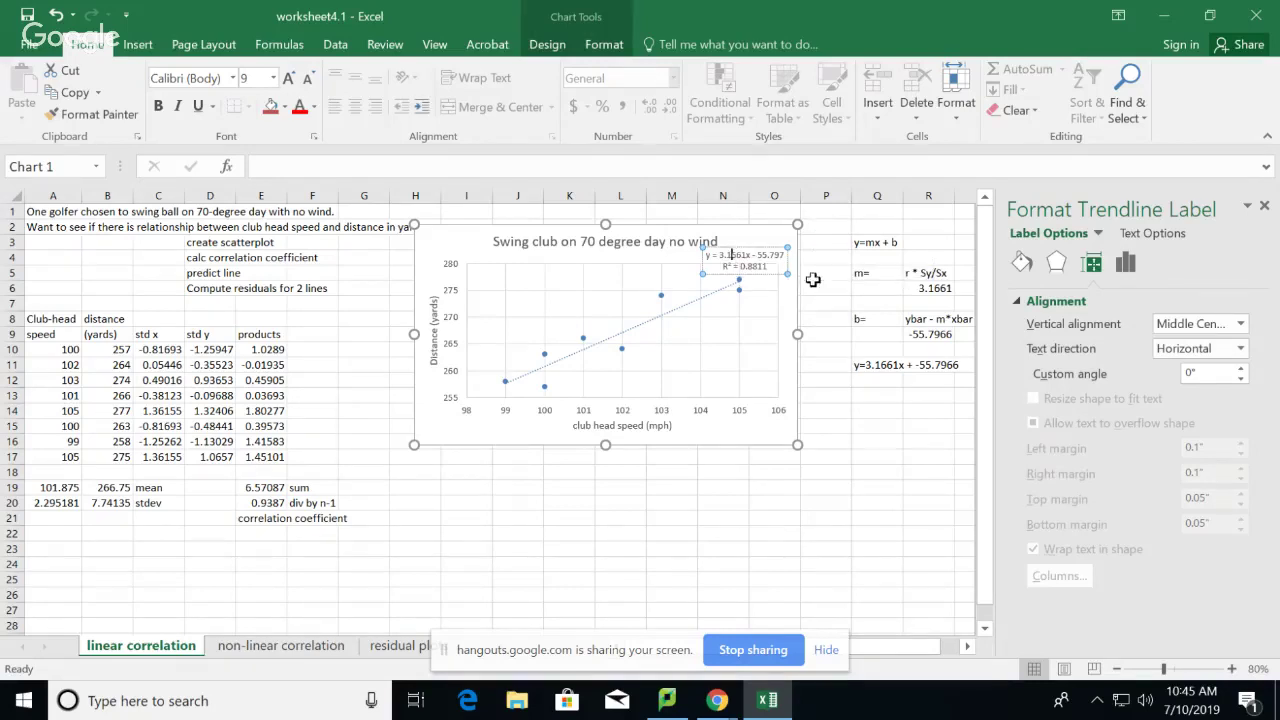
Close the formatting pane and highlight the regression equation across Q11:S11 with yellow fill.
{"action": "left_click", "coordinate": [885, 365]}
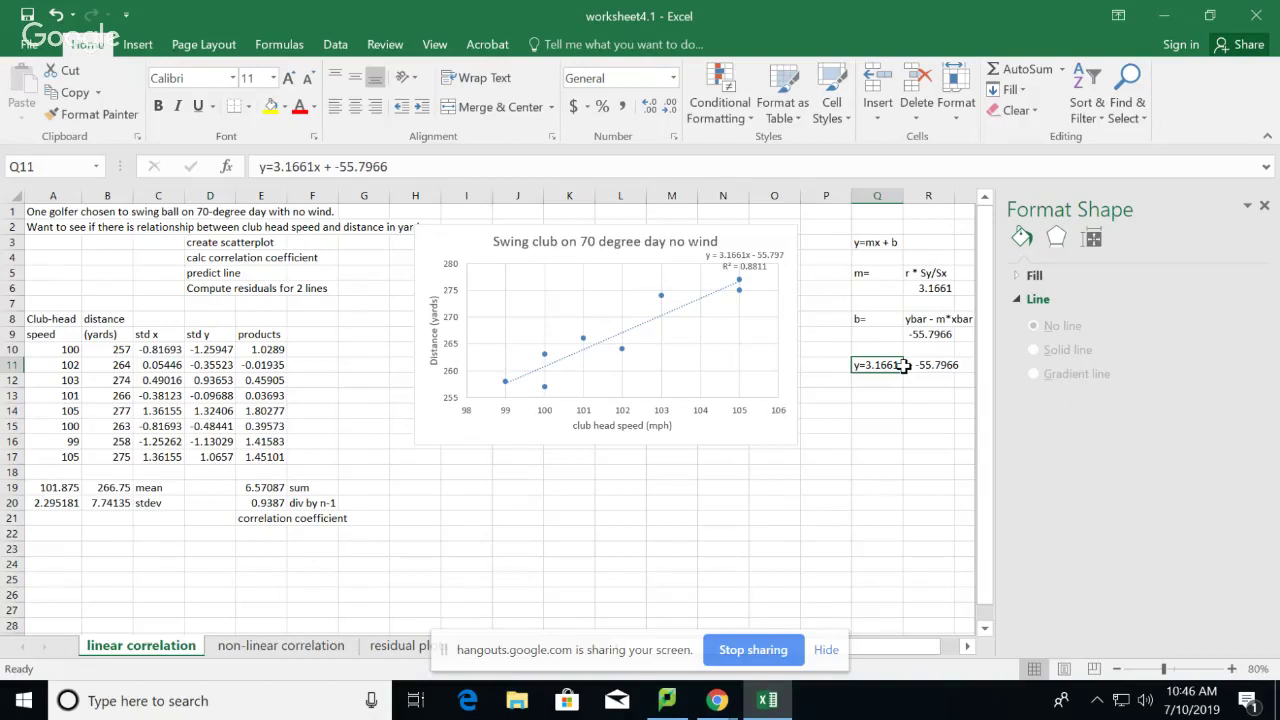
{"action": "left_click", "coordinate": [894, 443]}
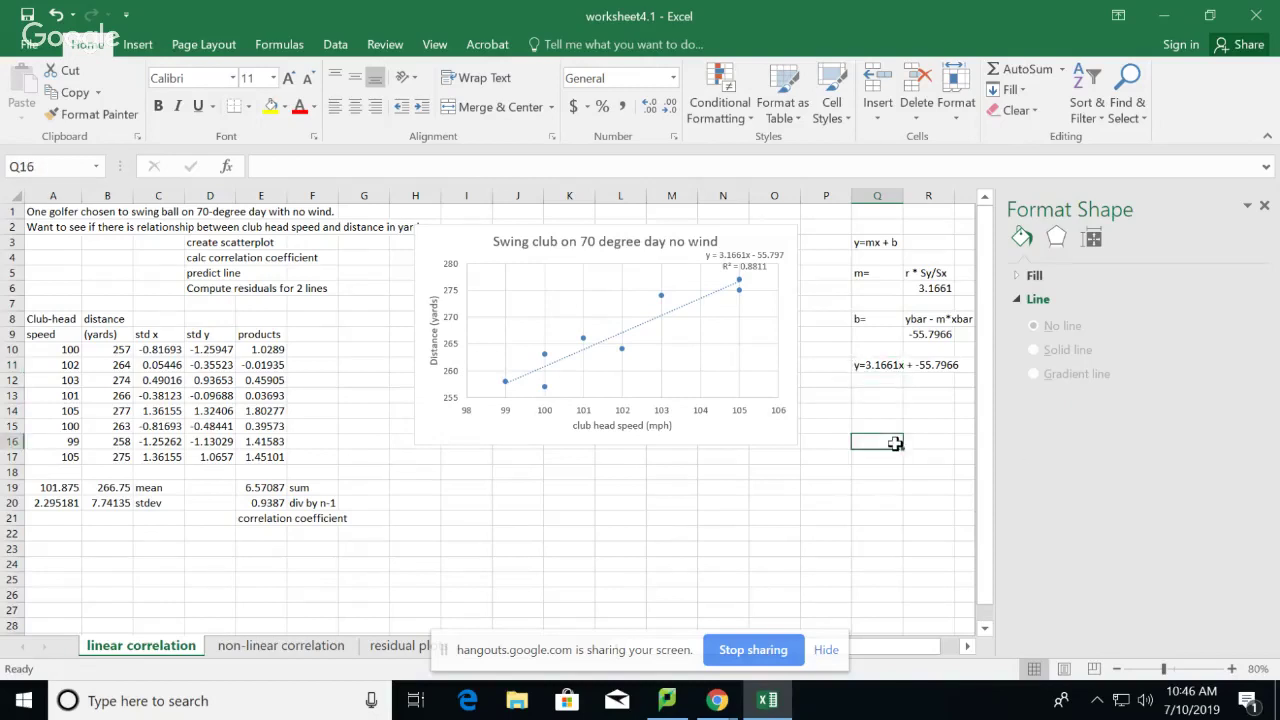
{"action": "left_click", "coordinate": [1264, 207]}
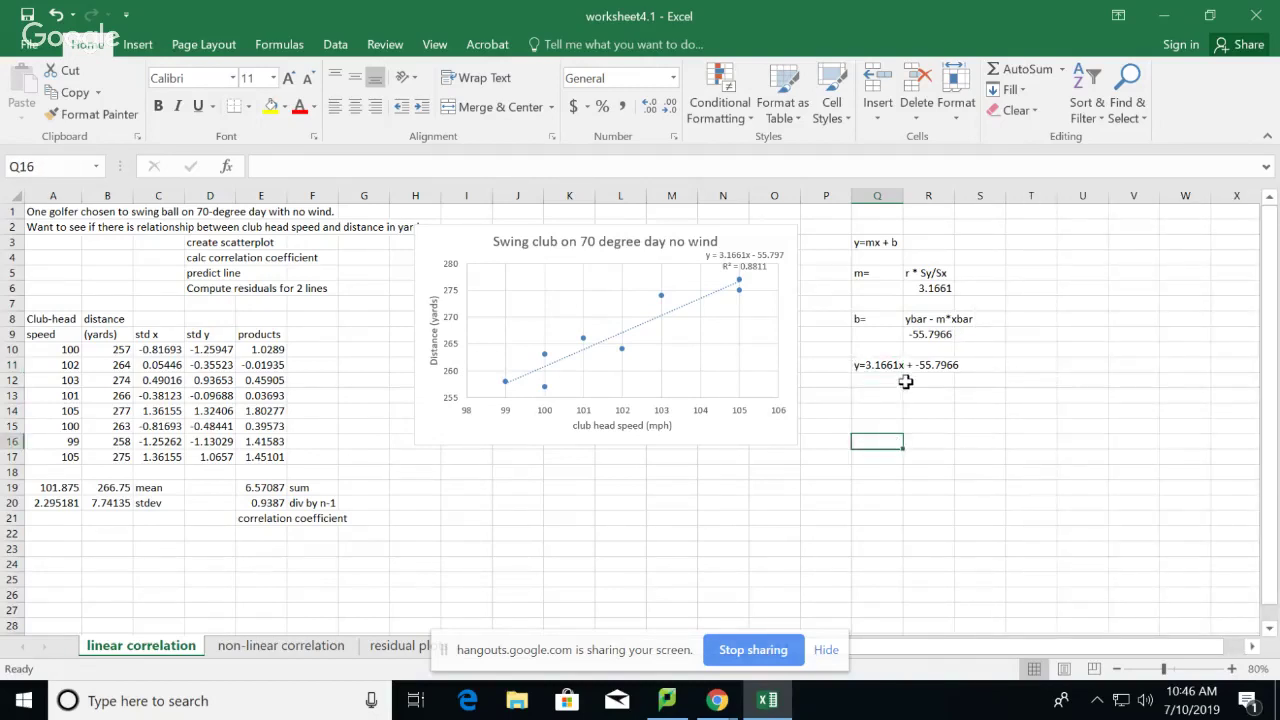
{"action": "left_click_drag", "start_coordinate": [884, 366], "coordinate": [962, 361]}
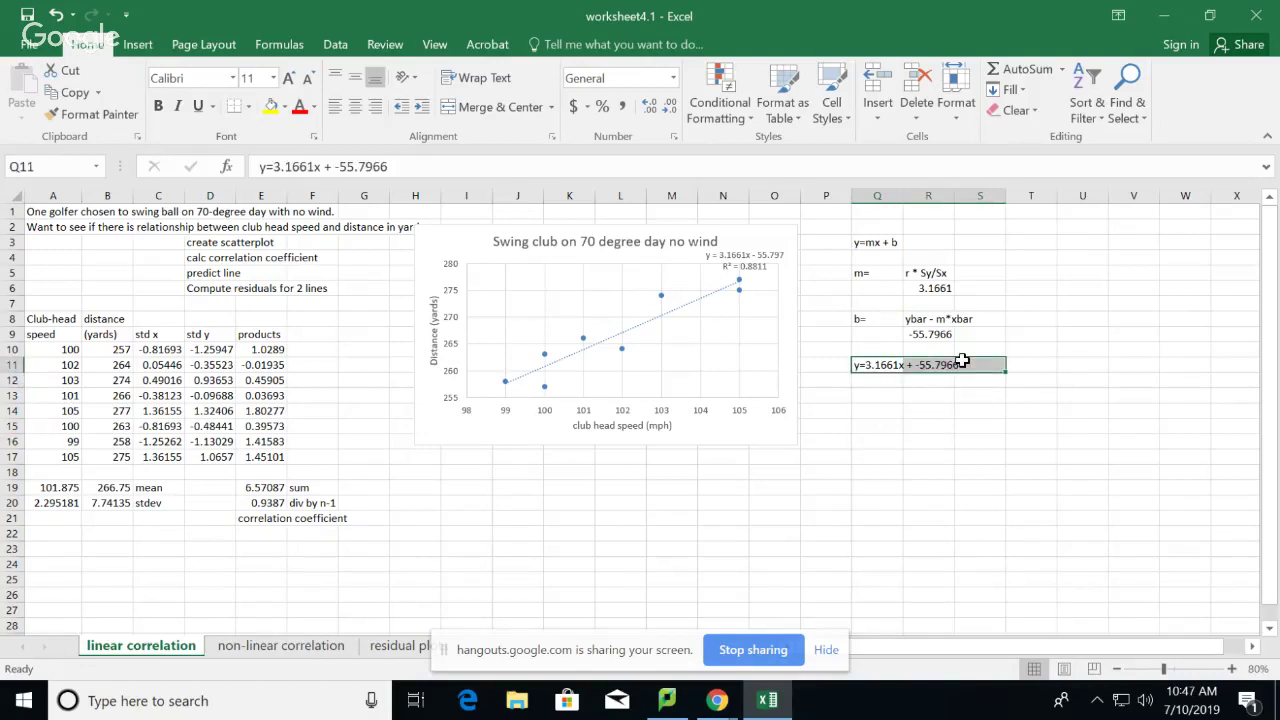
{"action": "left_click", "coordinate": [271, 106]}
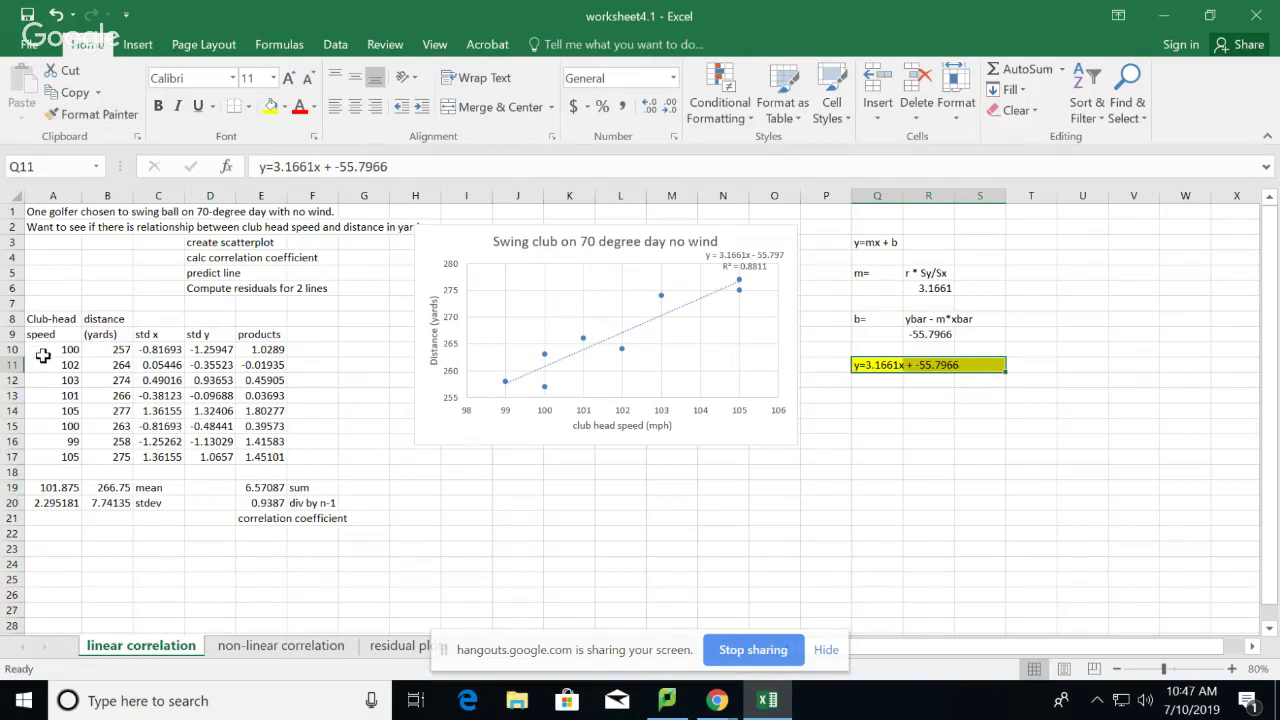
Compare the two data rows with a 100 mph club-head speed, A10:B10 and A15:B15, with their points on the scatterplot.
{"action": "left_click_drag", "start_coordinate": [40, 352], "coordinate": [115, 350]}
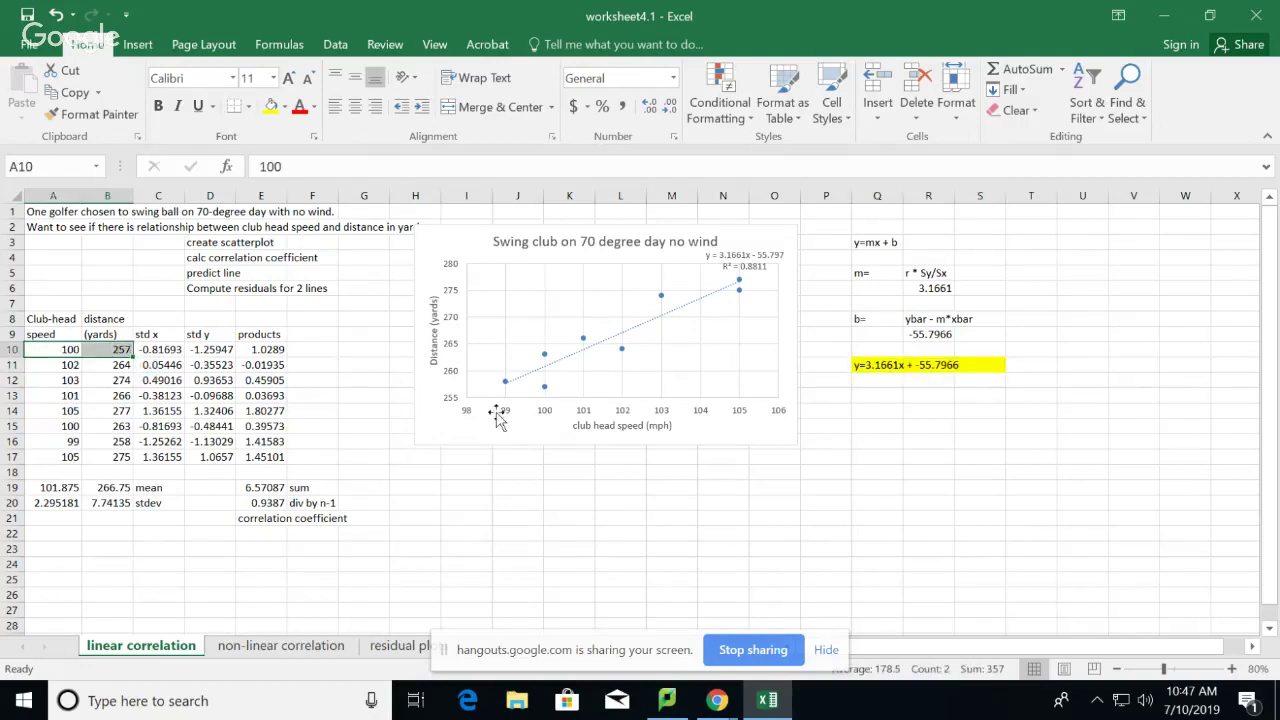
{"action": "mouse_move", "coordinate": [546, 397]}
{"action": "left_click_drag", "start_coordinate": [60, 428], "coordinate": [111, 428]}
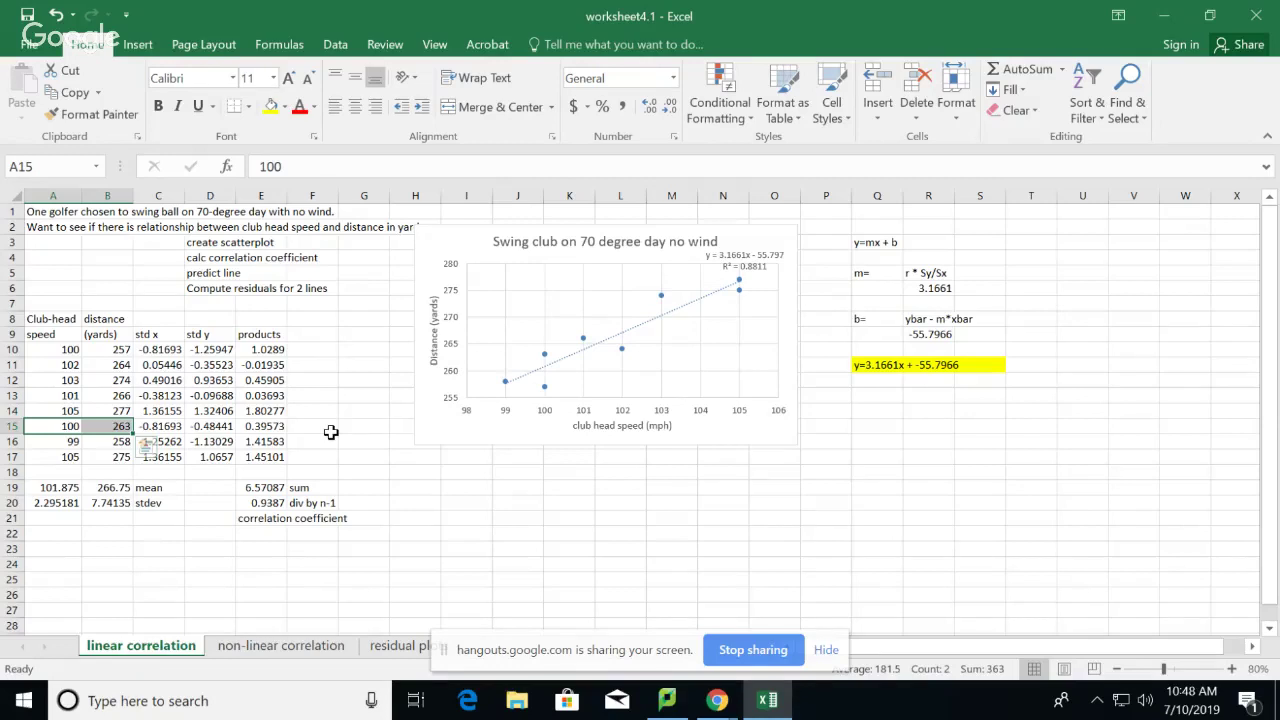
Enter the note "use this to predict how far ball goes if we swing 100 mph" in cell Q13.
{"action": "left_click", "coordinate": [877, 396]}
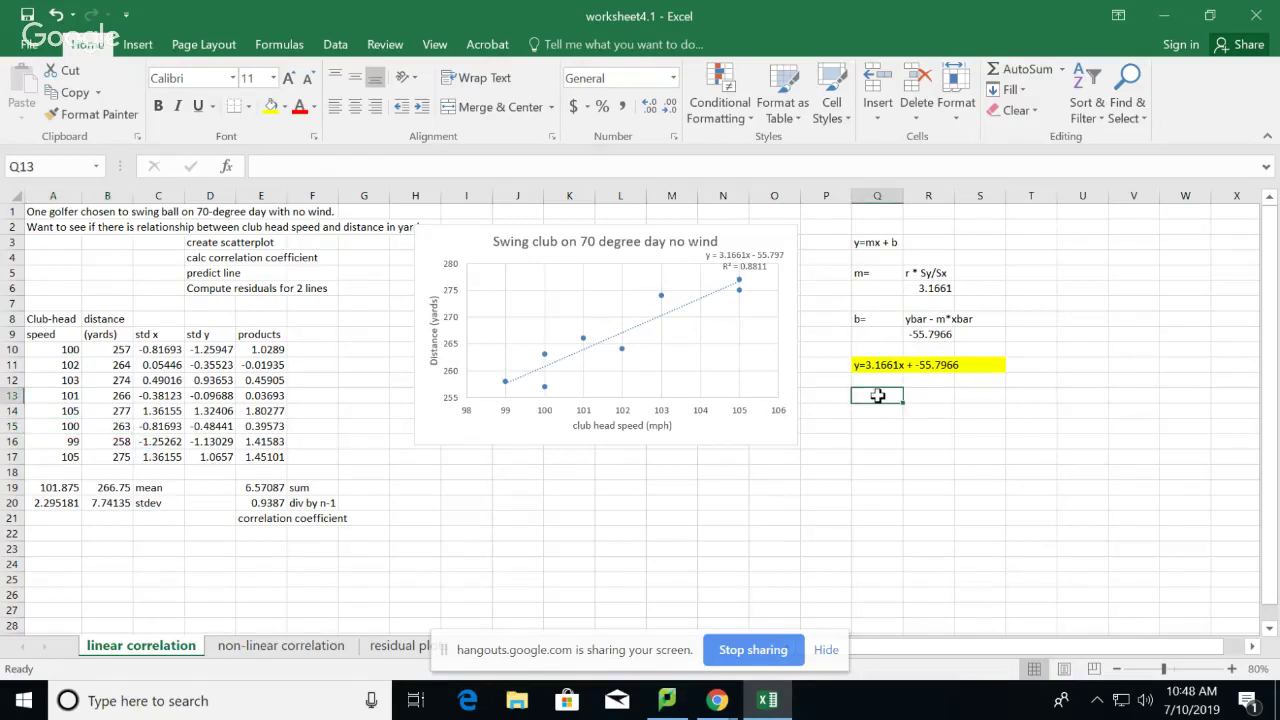
{"action": "type", "text": "use this to "}
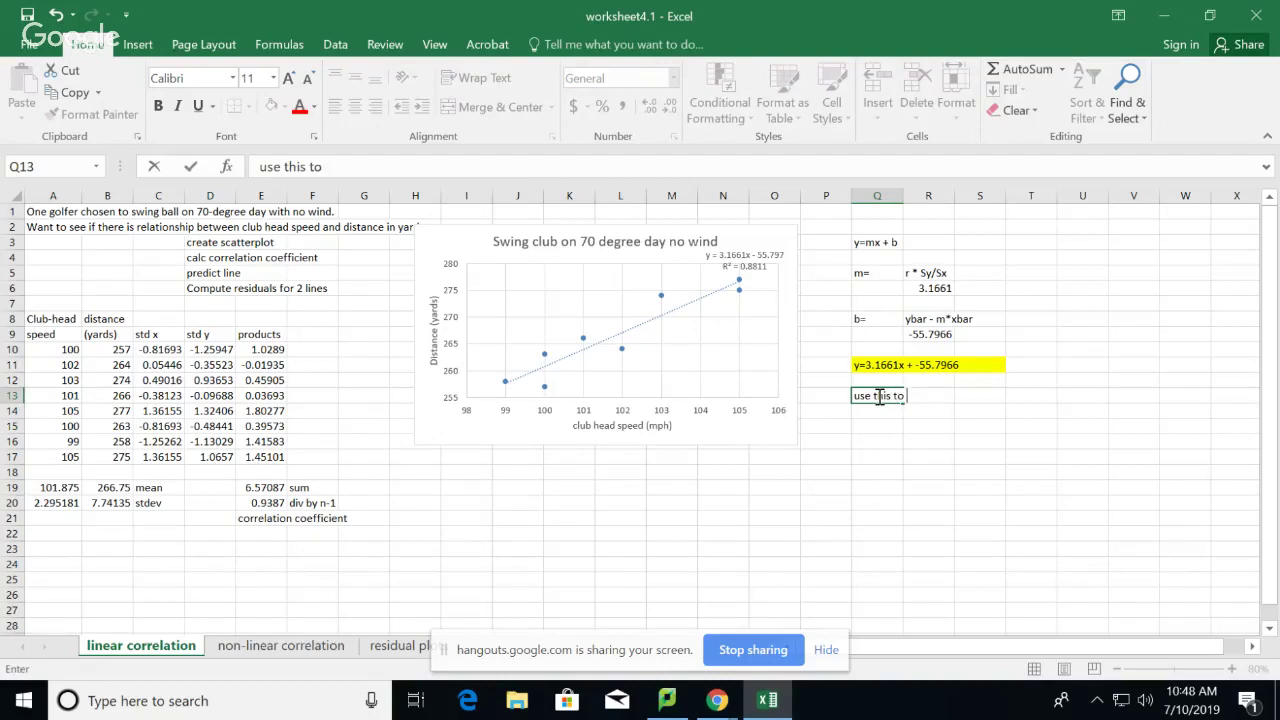
{"action": "type", "text": "predict how fa"}
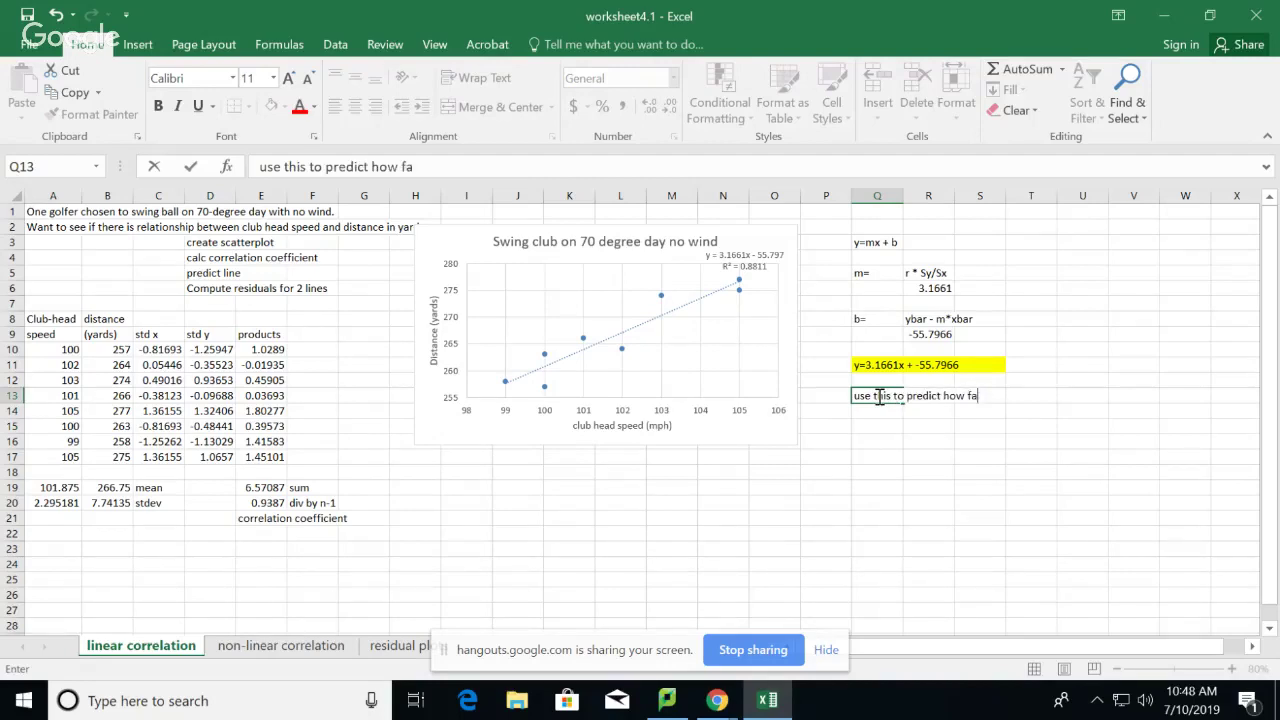
{"action": "type", "text": "r ball do"}
{"action": "key", "text": "BackSpace"}
{"action": "key", "text": "BackSpace"}
{"action": "type", "text": "goes if we "}
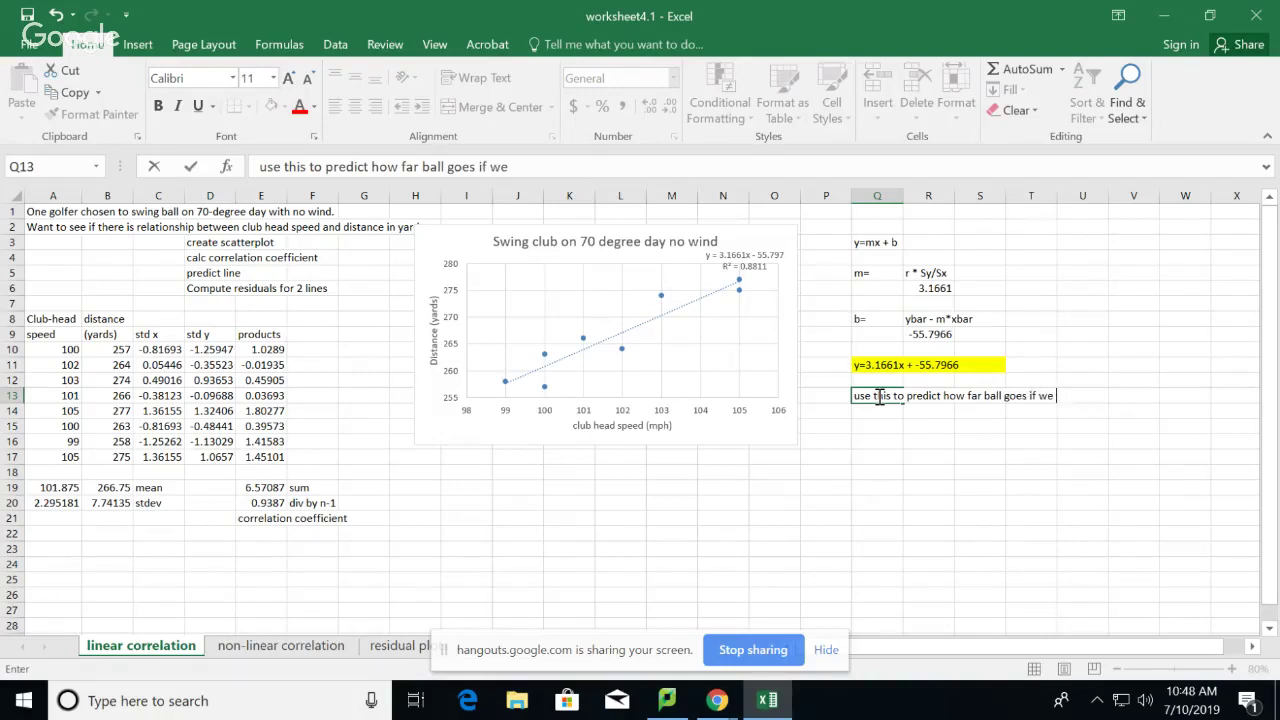
{"action": "type", "text": "swing 100 mpg"}
{"action": "key", "text": "BackSpace"}
{"action": "type", "text": "h"}
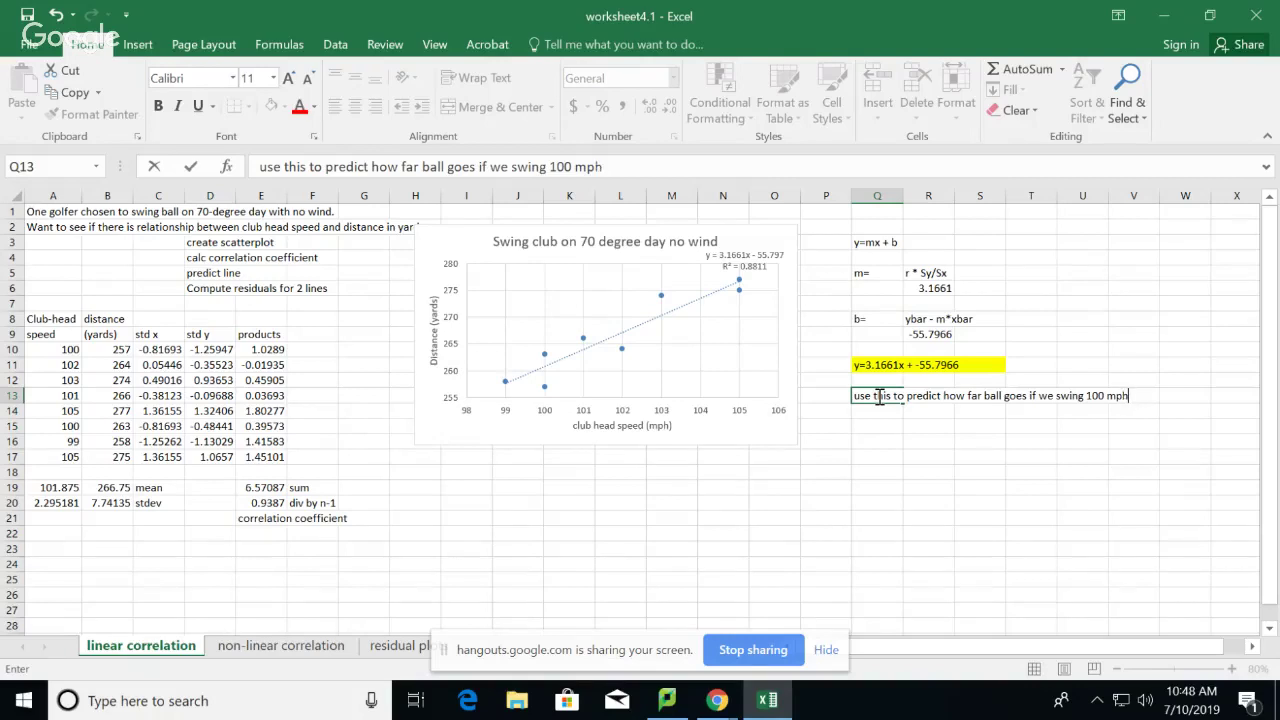
{"action": "key", "text": "Return"}
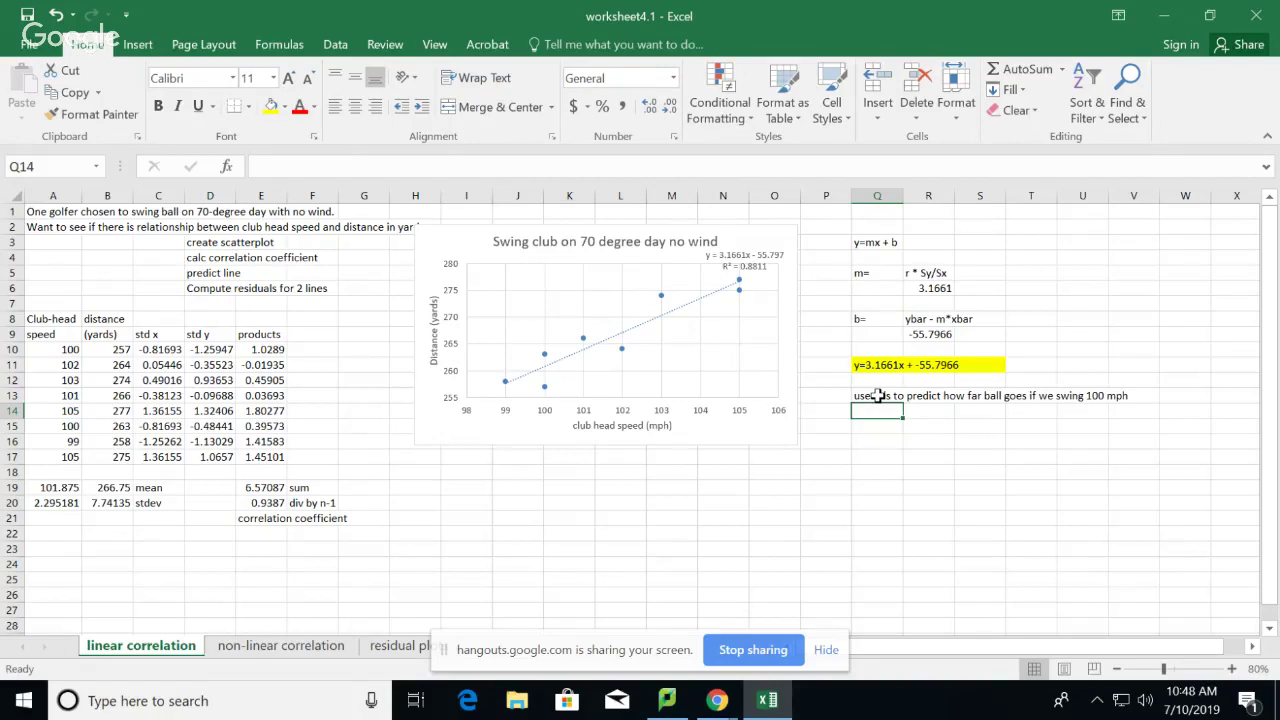
Calculate the predicted distance for a 100 mph swing in cell Q16 with the formula =R6*100+R9.
{"action": "key", "text": "Down"}
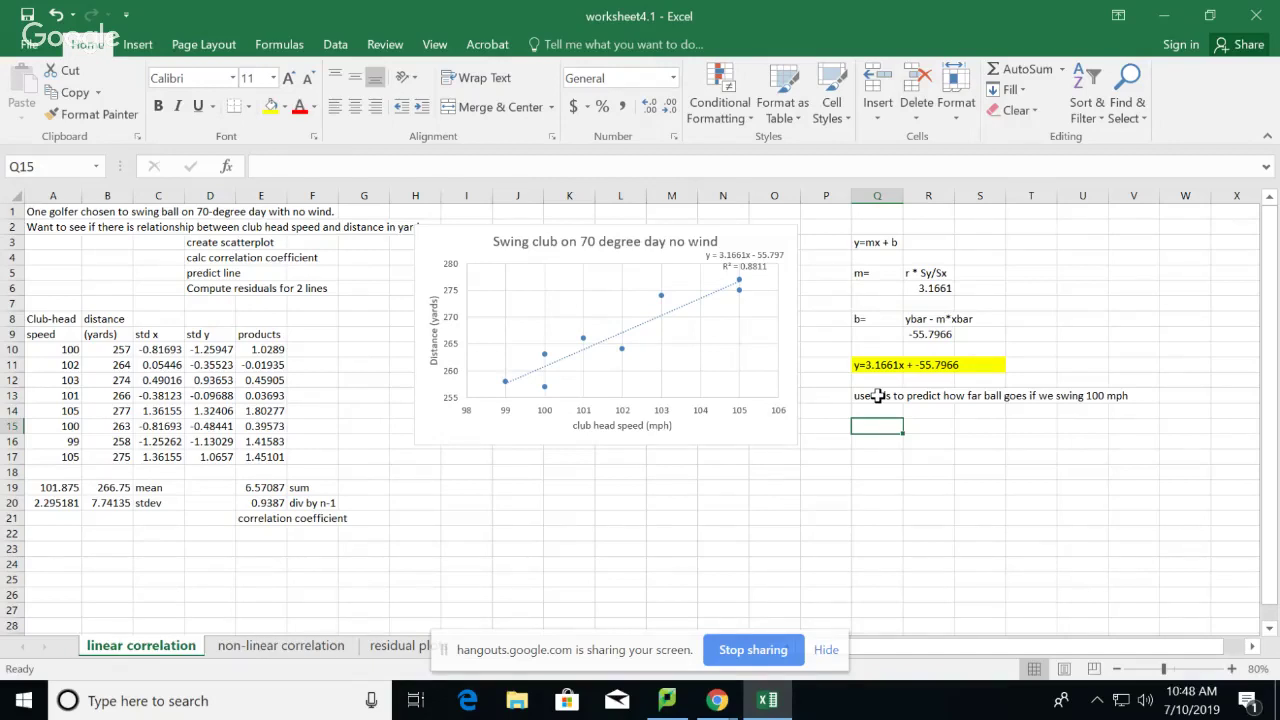
{"action": "key", "text": "Return"}
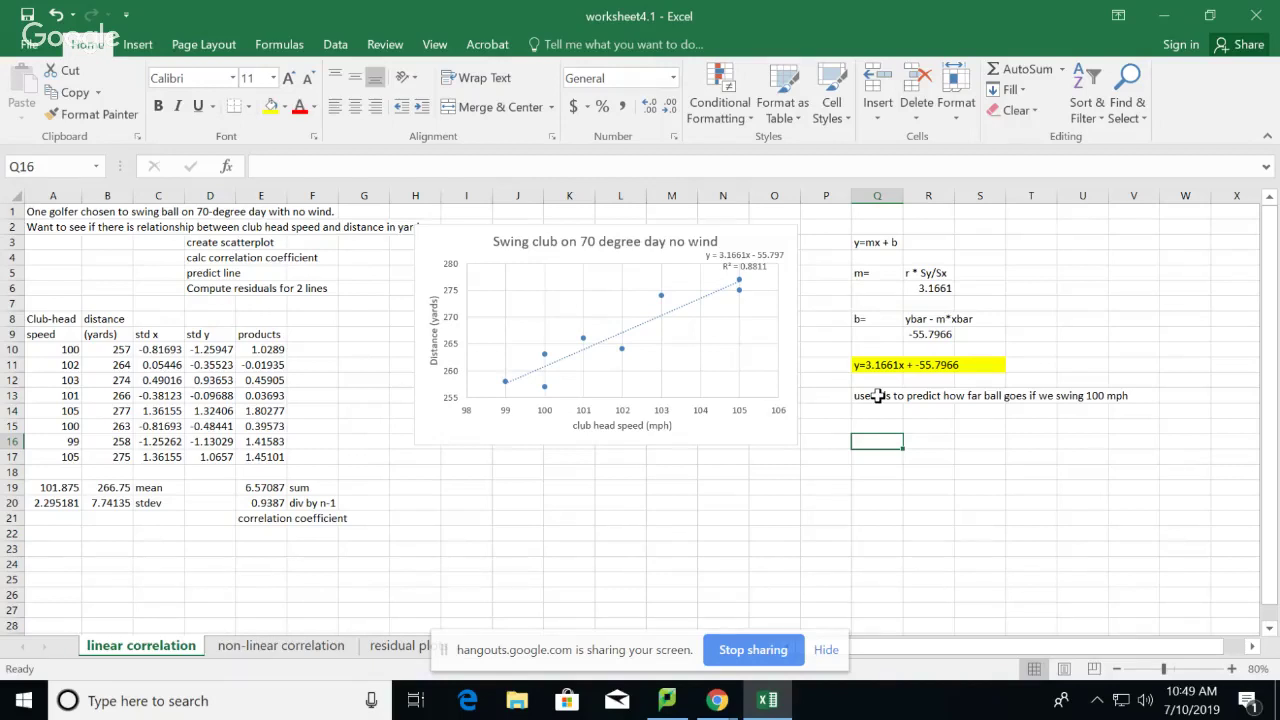
{"action": "type", "text": "="}
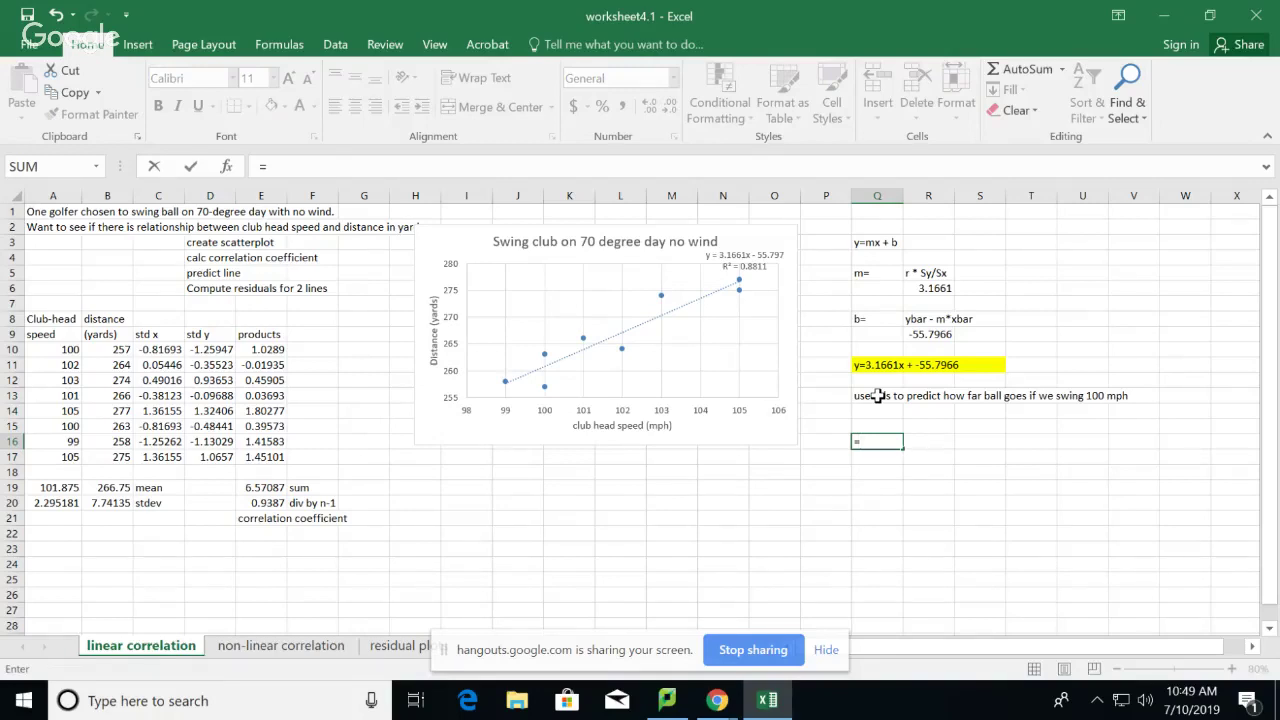
{"action": "left_click", "coordinate": [932, 289]}
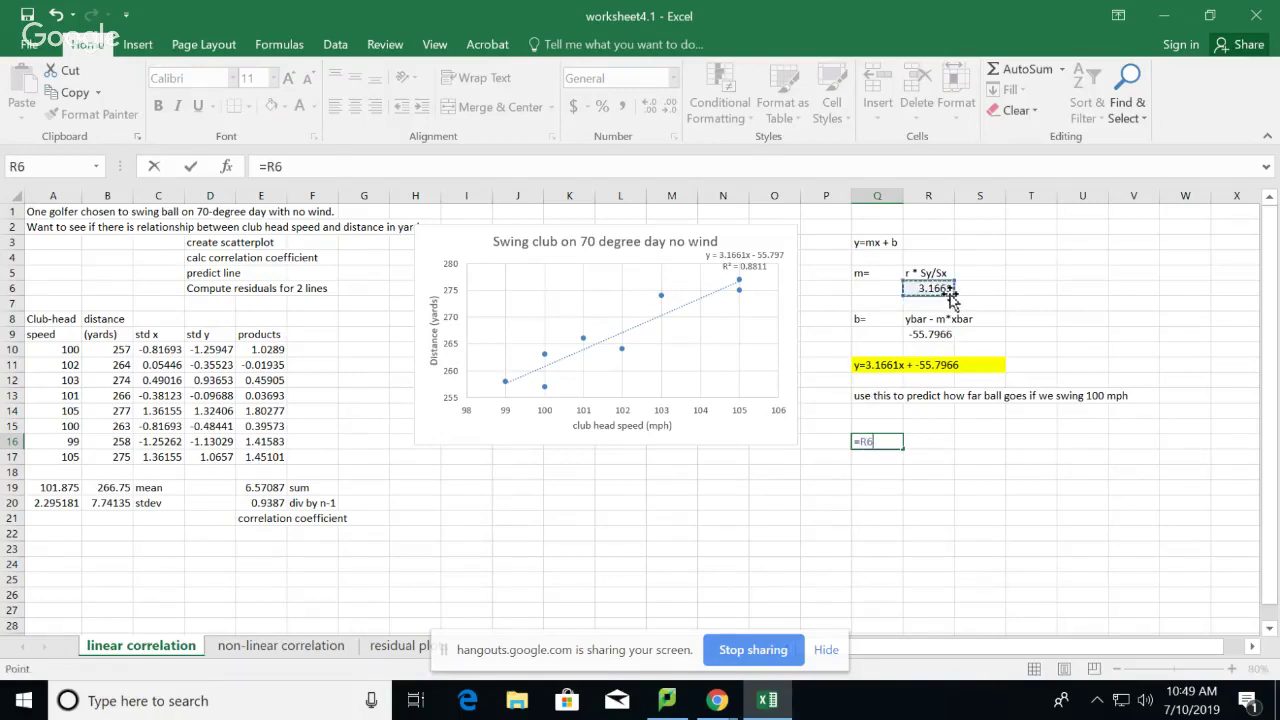
{"action": "type", "text": "*"}
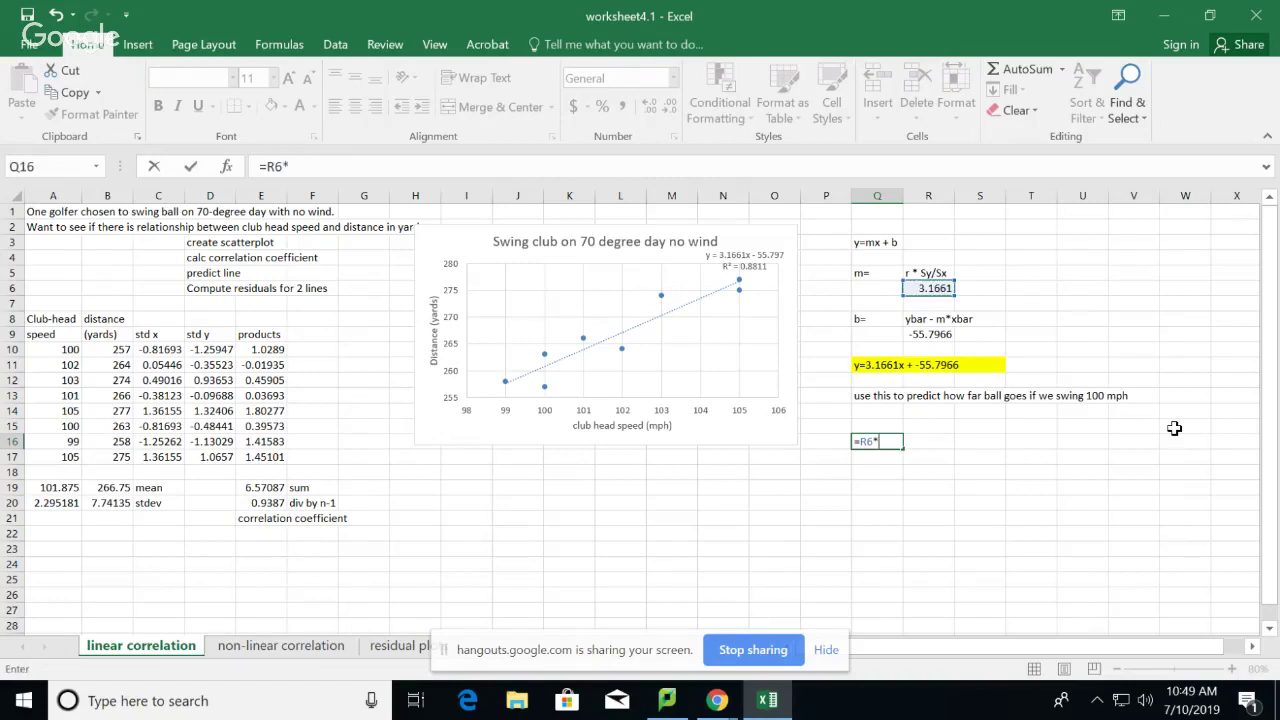
{"action": "type", "text": "100+"}
{"action": "left_click", "coordinate": [931, 334]}
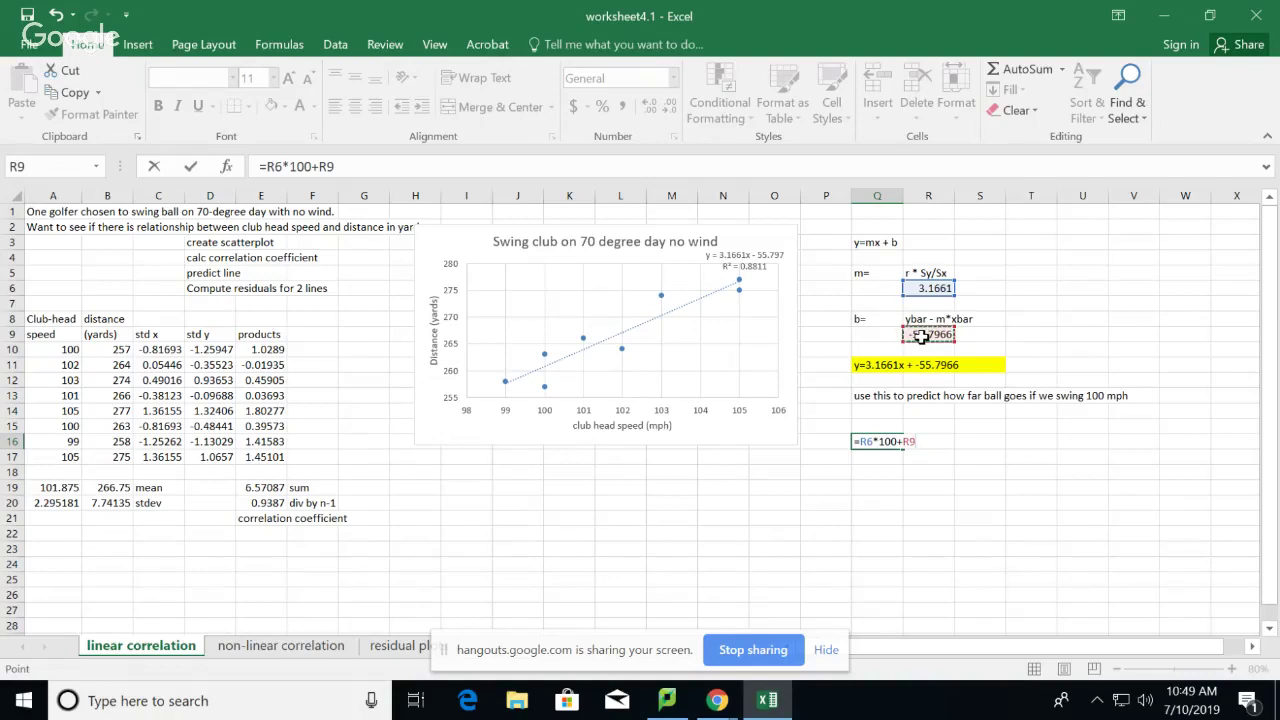
{"action": "key", "text": "Return"}
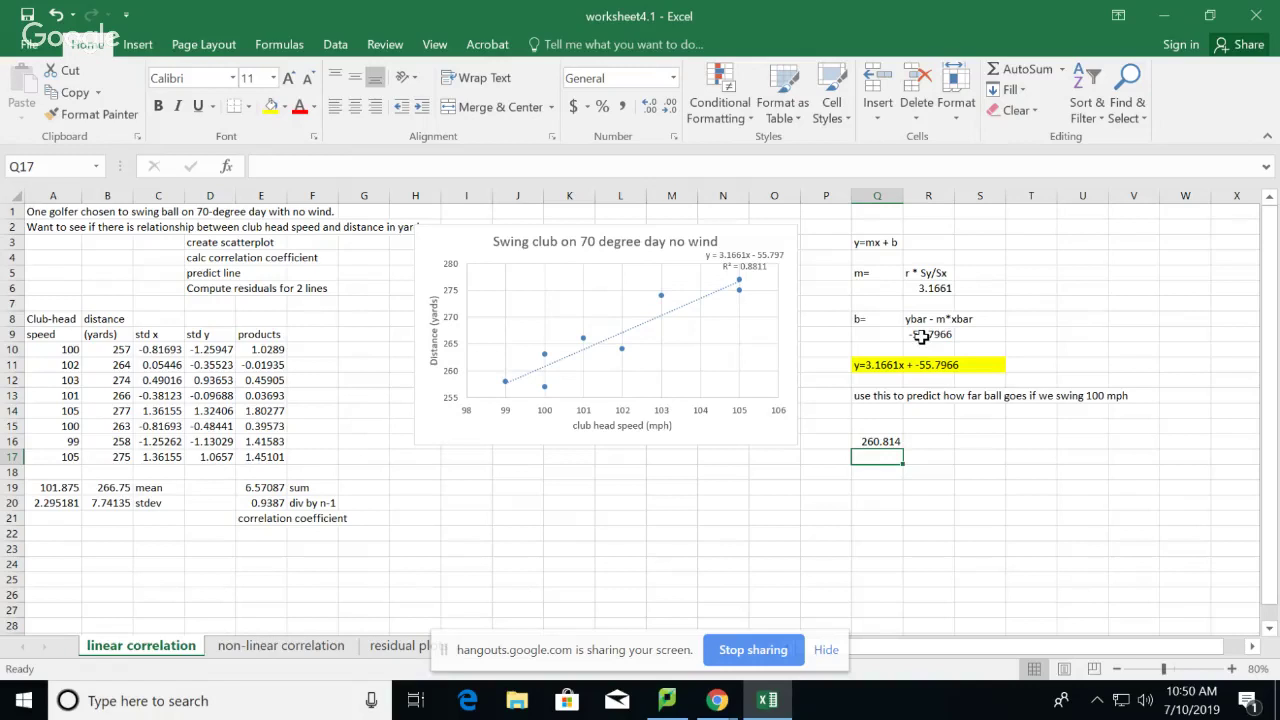
Calculate the predicted distance for a 104 mph swing in cell Q19 with the formula =R6*104+R9.
{"action": "key", "text": "Down"}
{"action": "key", "text": "Down"}
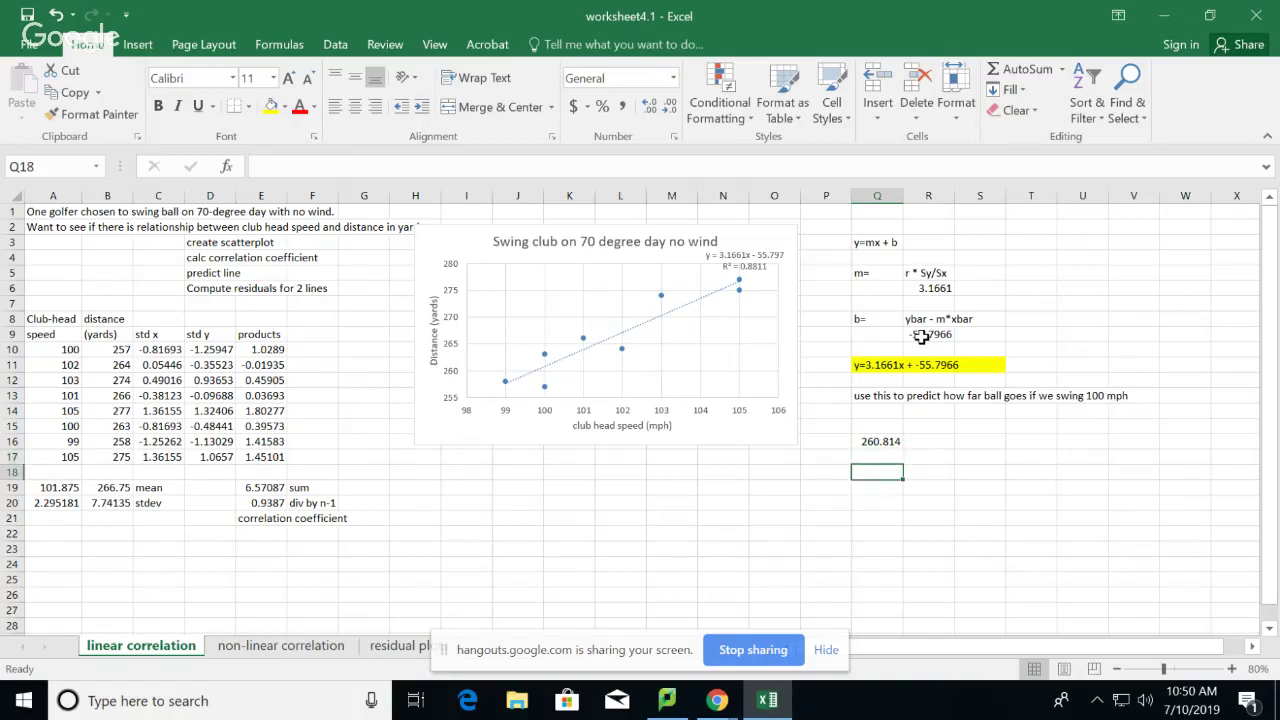
{"action": "type", "text": "="}
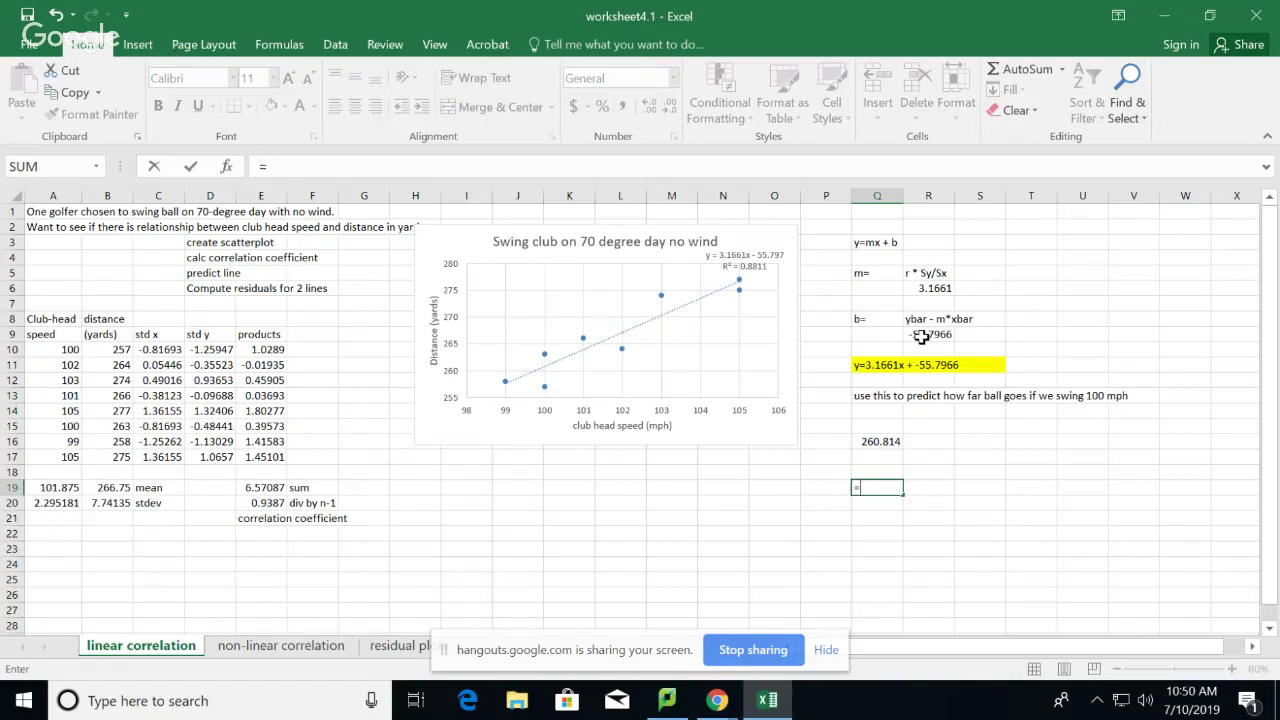
{"action": "left_click", "coordinate": [938, 290]}
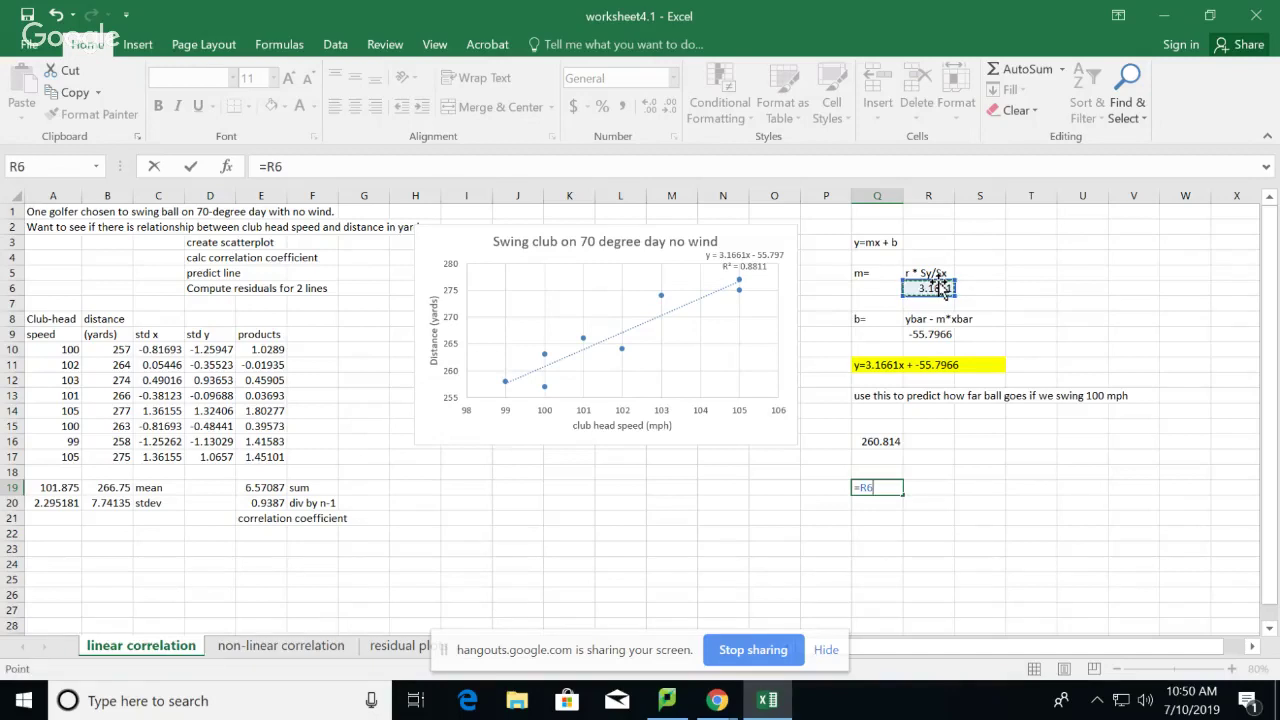
{"action": "type", "text": "*"}
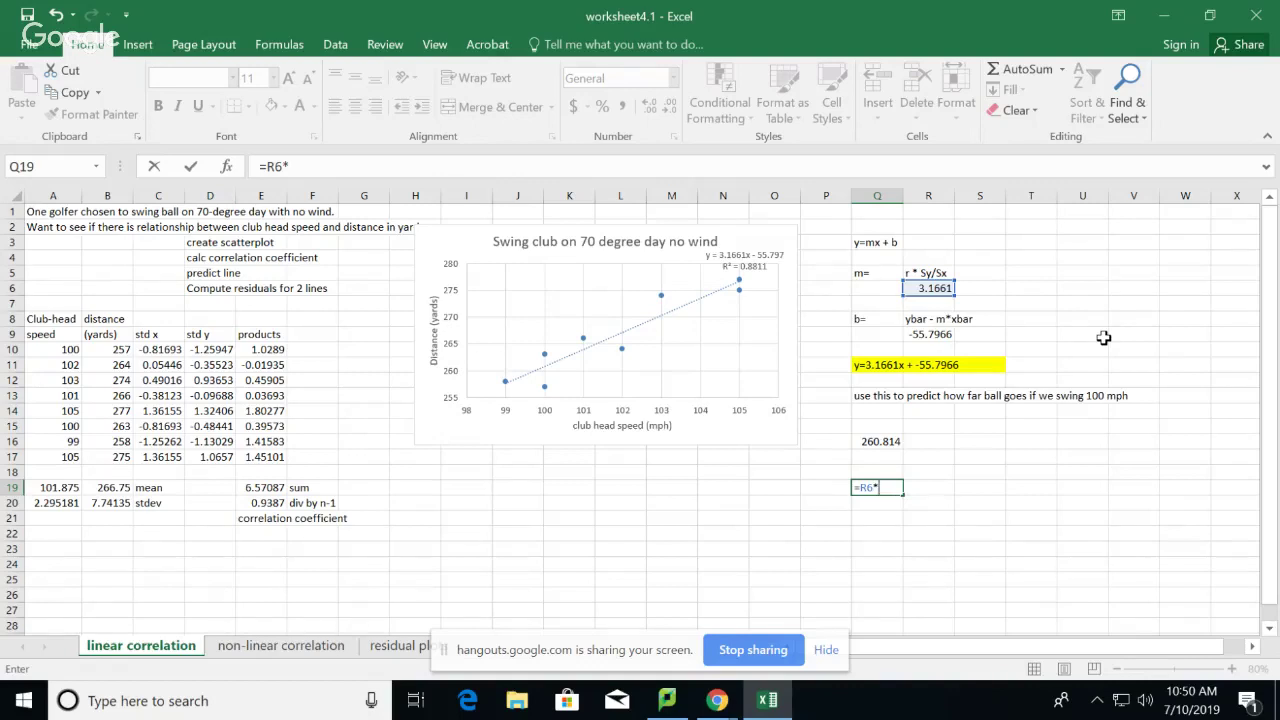
{"action": "type", "text": "104+"}
{"action": "left_click", "coordinate": [935, 334]}
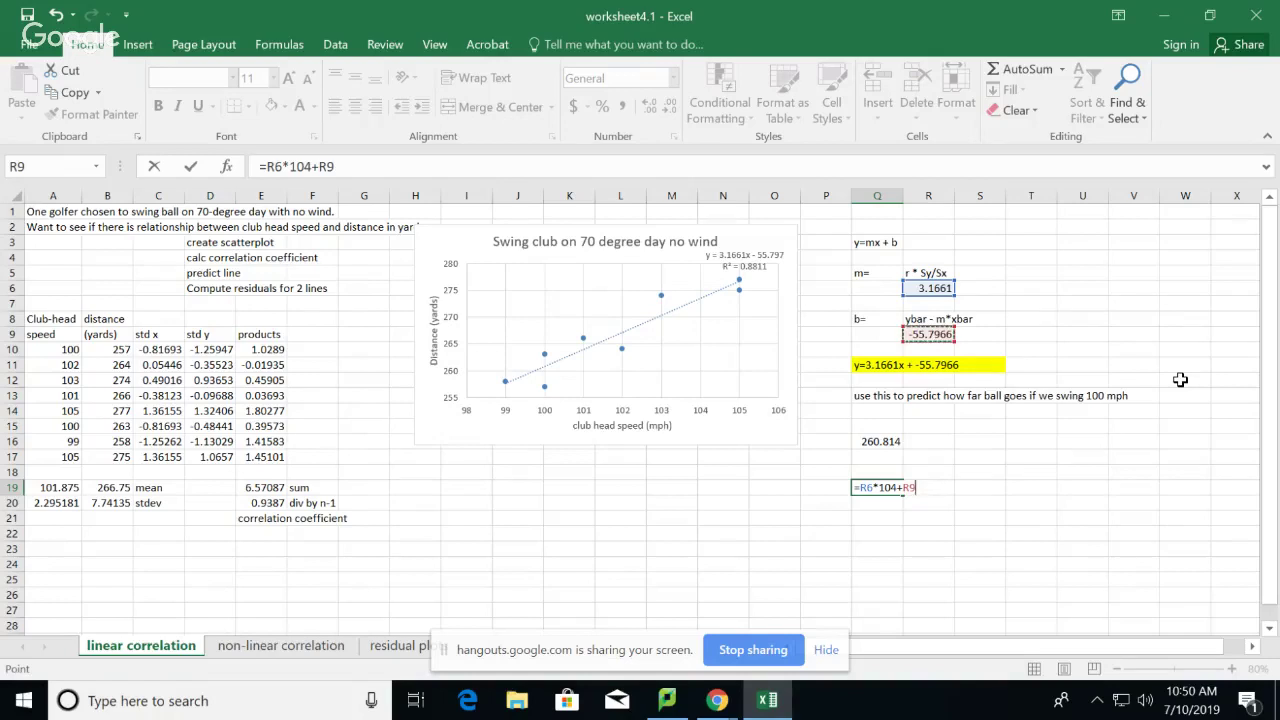
{"action": "key", "text": "Return"}
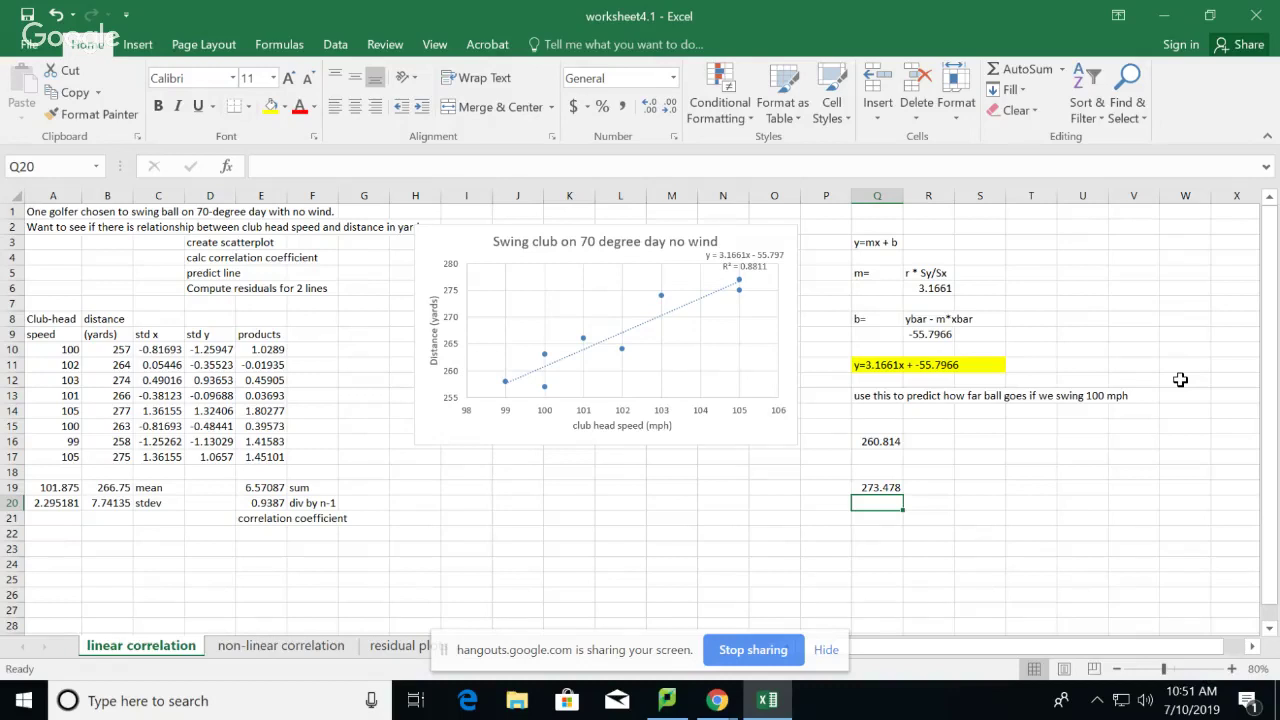
Enter the question "What if I hit the ball at 0 mph? According to the equation, how far will it go?" in cell Q22.
{"action": "key", "text": "Down"}
{"action": "key", "text": "Down"}
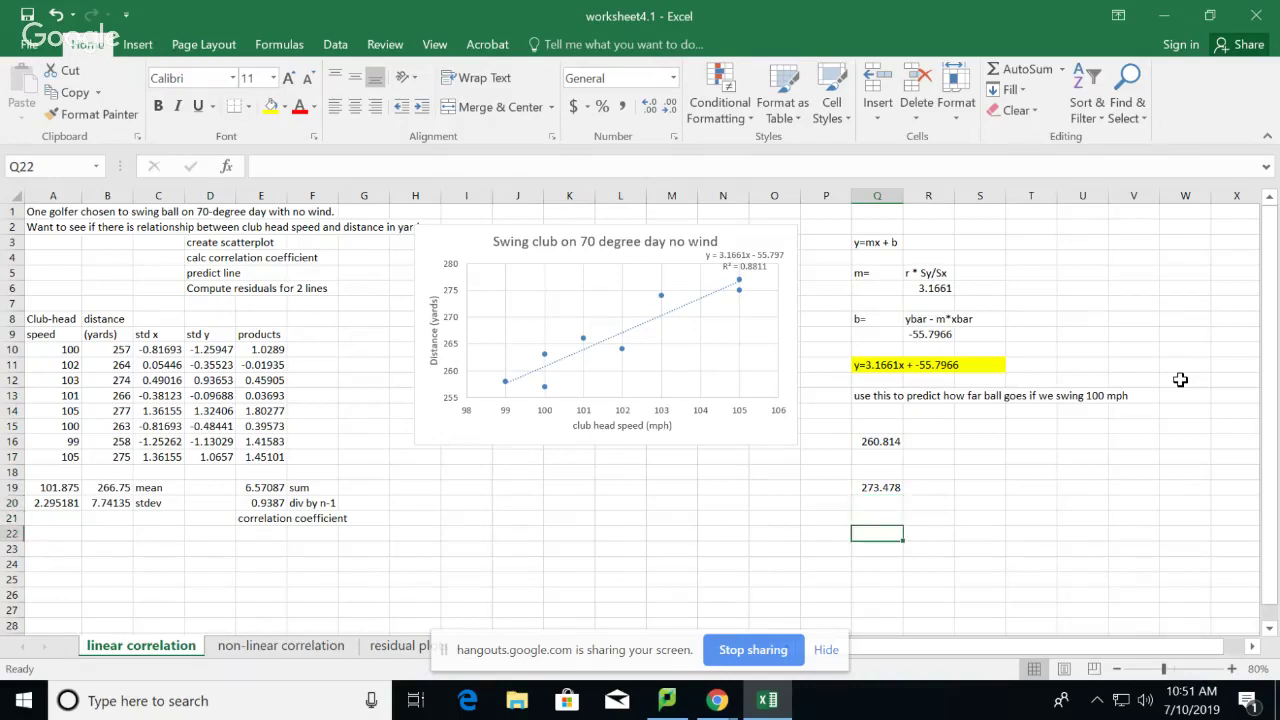
{"action": "type", "text": "What if I hi"}
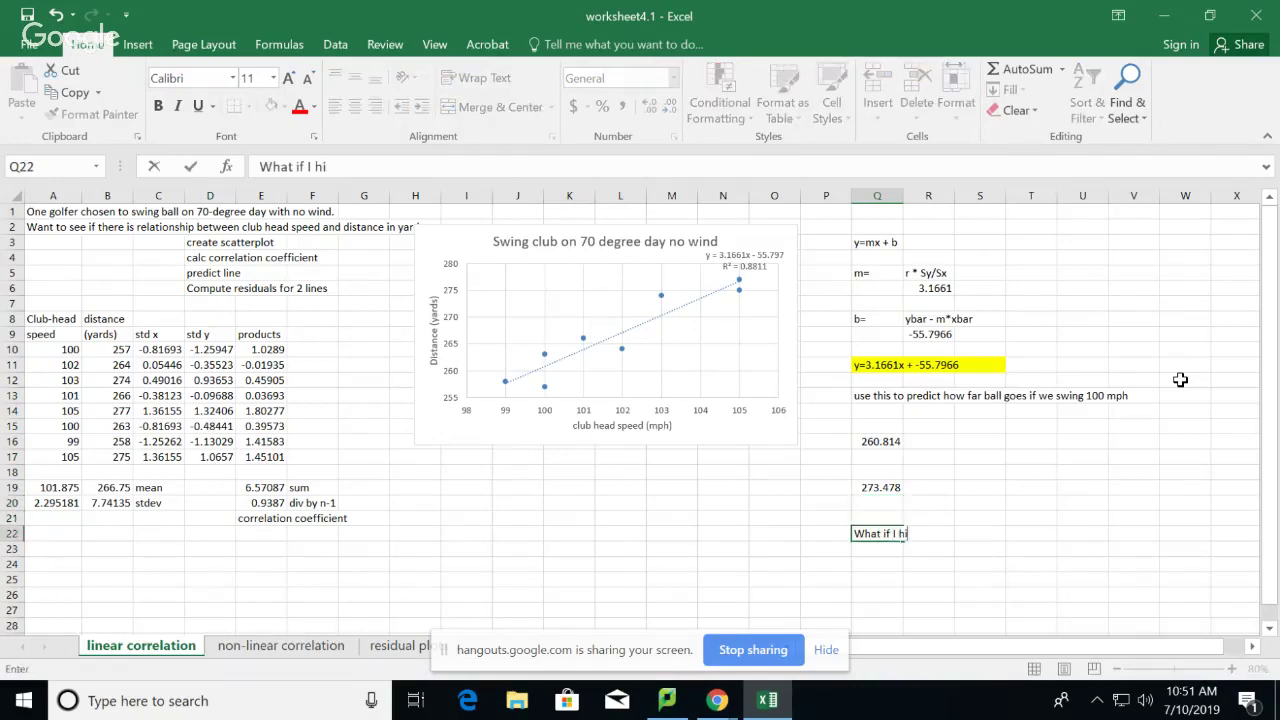
{"action": "type", "text": "t the ball at "}
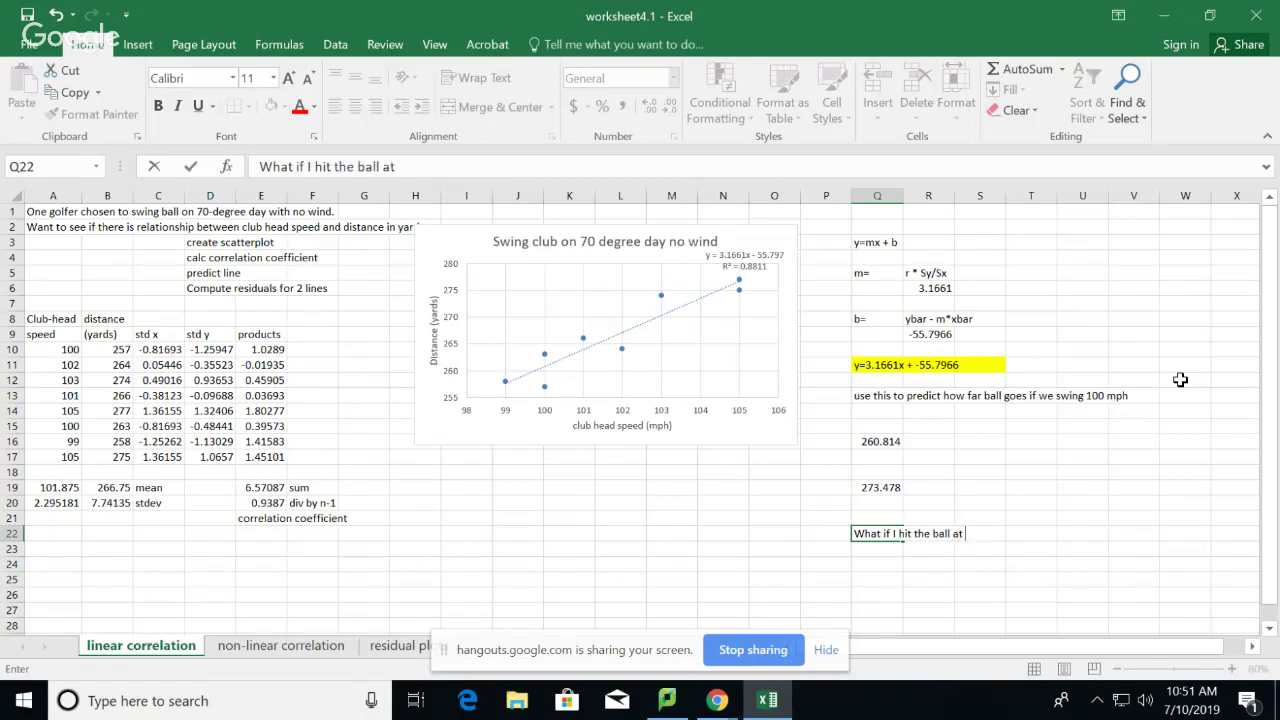
{"action": "type", "text": "0 mph?  Accior"}
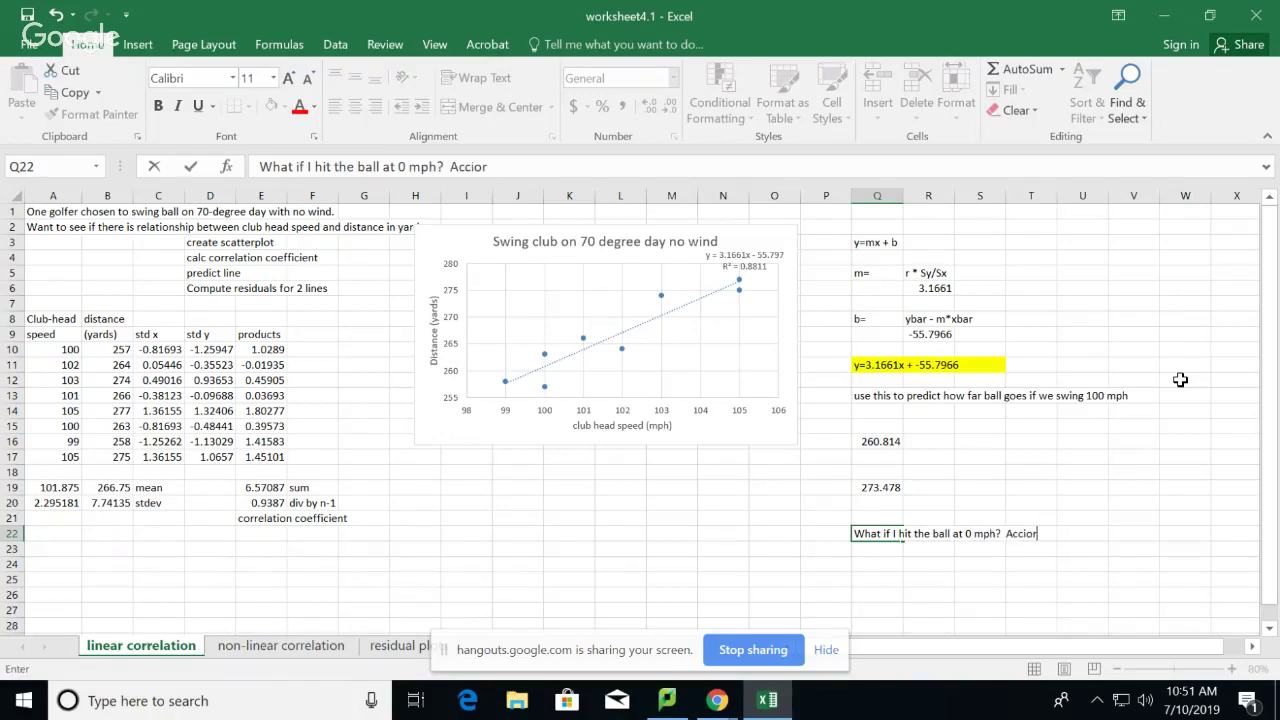
{"action": "key", "text": "BackSpace"}
{"action": "key", "text": "BackSpace"}
{"action": "key", "text": "BackSpace"}
{"action": "type", "text": "ording to e"}
{"action": "key", "text": "BackSpace"}
{"action": "type", "text": "tjhe"}
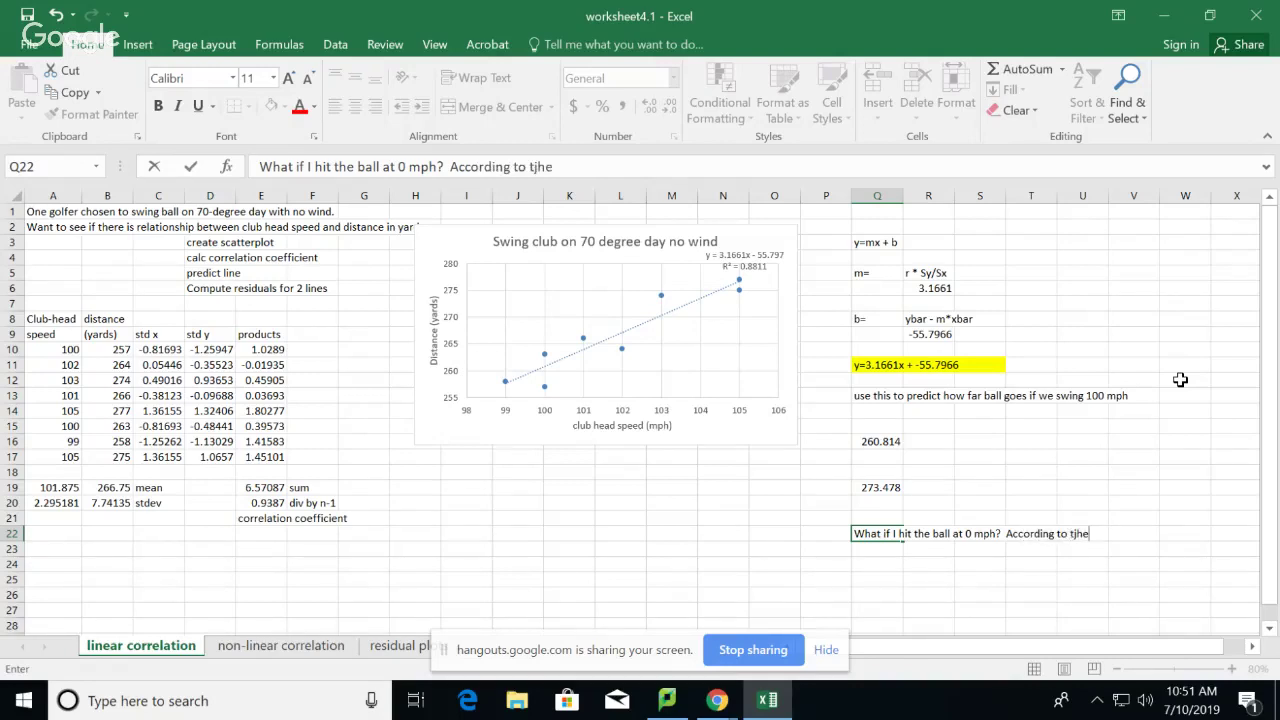
{"action": "key", "text": "BackSpace"}
{"action": "key", "text": "BackSpace"}
{"action": "key", "text": "BackSpace"}
{"action": "type", "text": "he equation, how fa"}
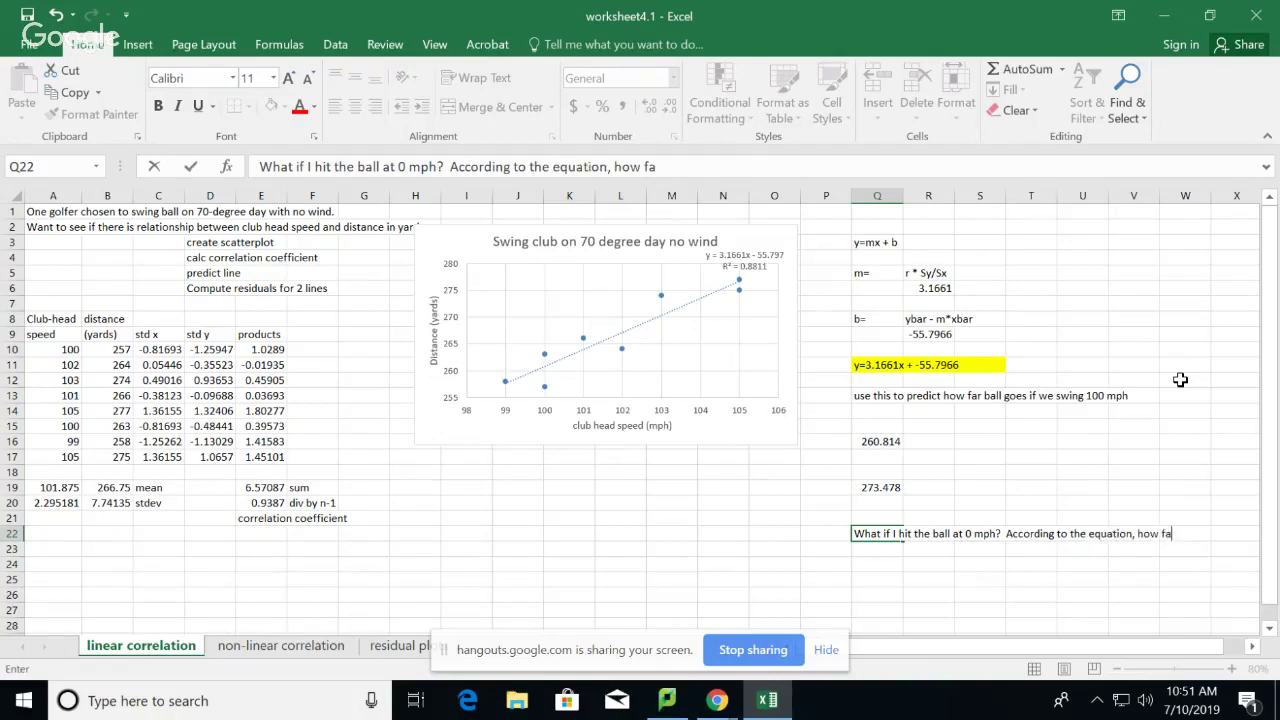
{"action": "type", "text": "r will it go"}
{"action": "type", "text": "?"}
{"action": "key", "text": "Return"}
{"action": "key", "text": "Return"}
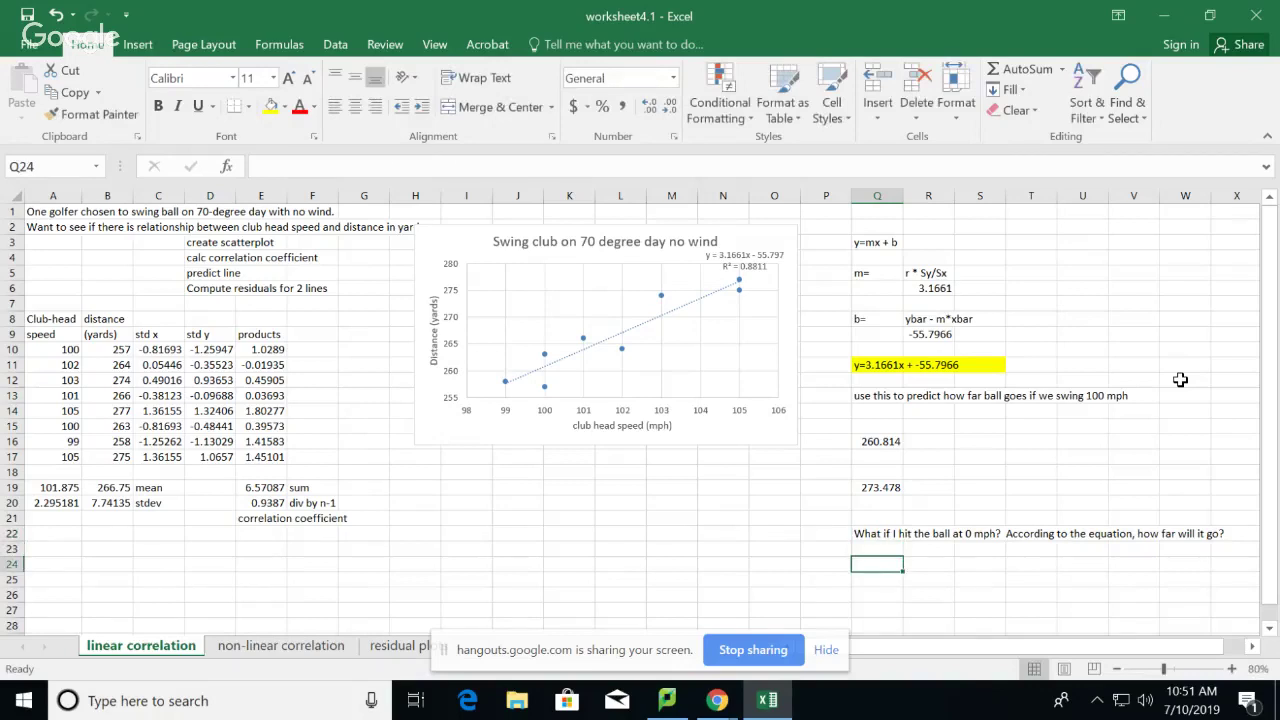
Calculate the predicted distance for a 0 mph swing in cell Q23 with the formula =R6*0+R9.
{"action": "key", "text": "Up"}
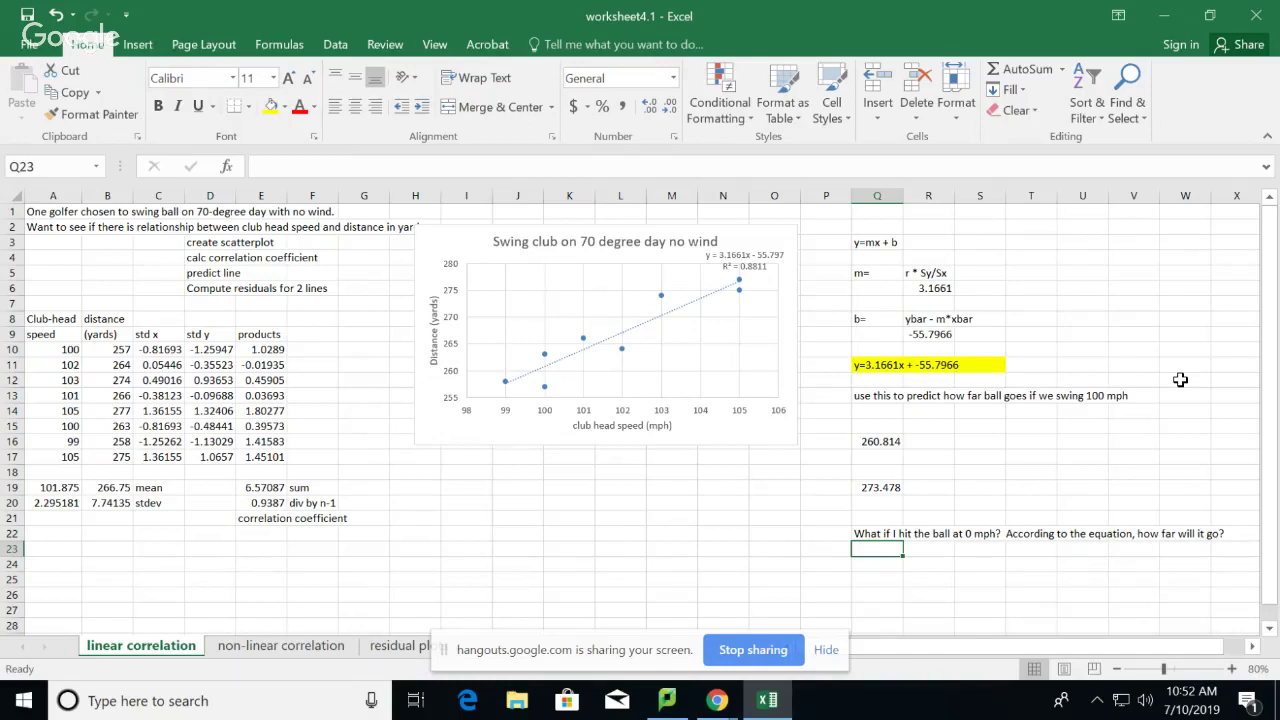
{"action": "type", "text": "="}
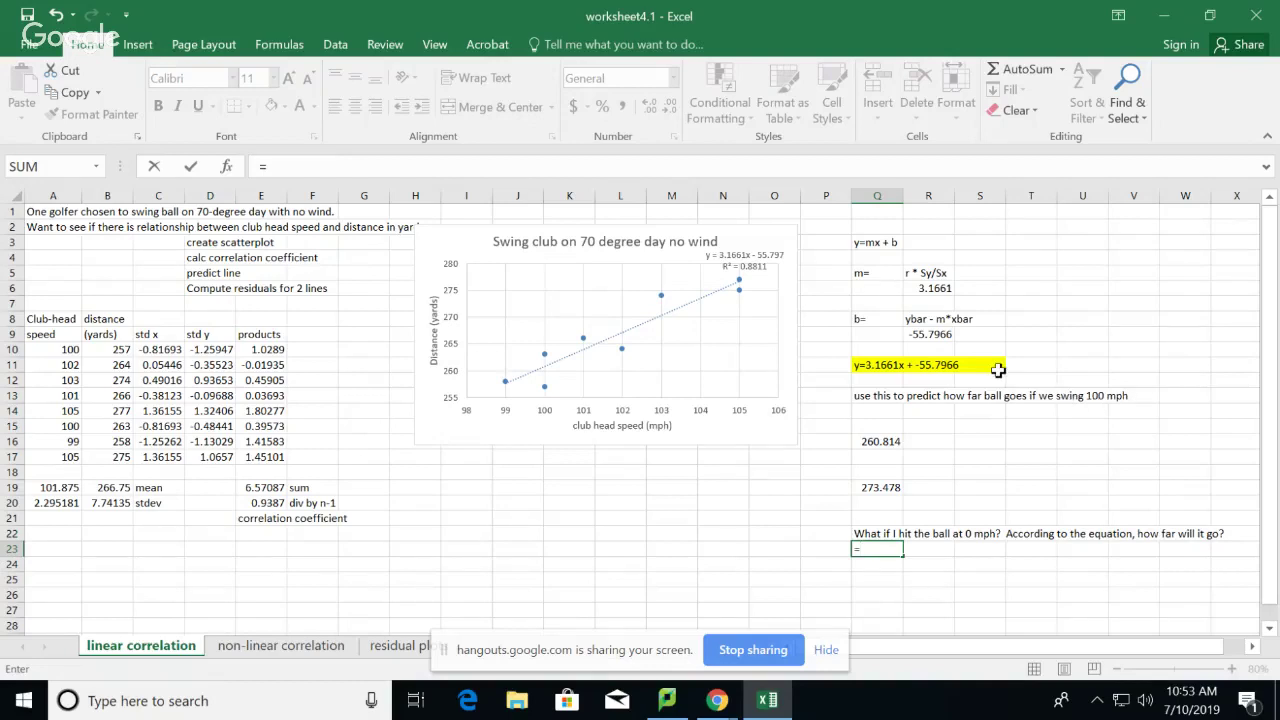
{"action": "left_click", "coordinate": [940, 289]}
{"action": "type", "text": "*"}
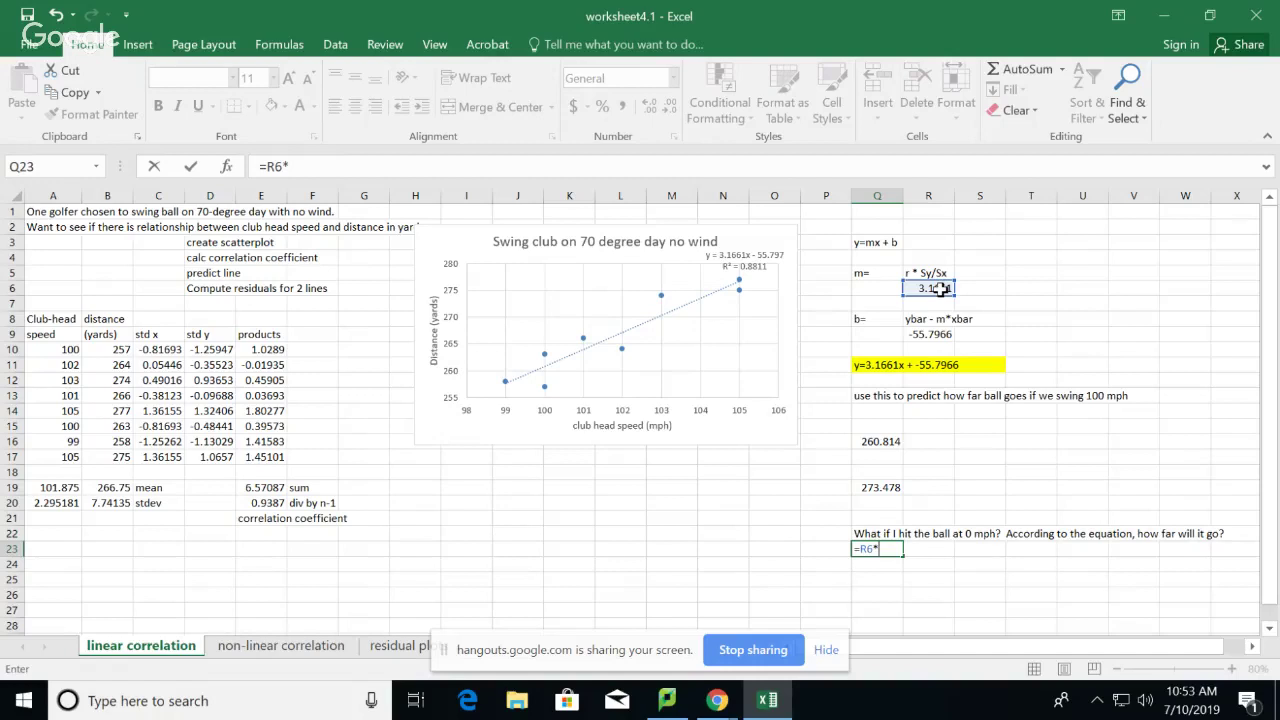
{"action": "type", "text": "0+"}
{"action": "left_click", "coordinate": [945, 334]}
{"action": "key", "text": "Return"}
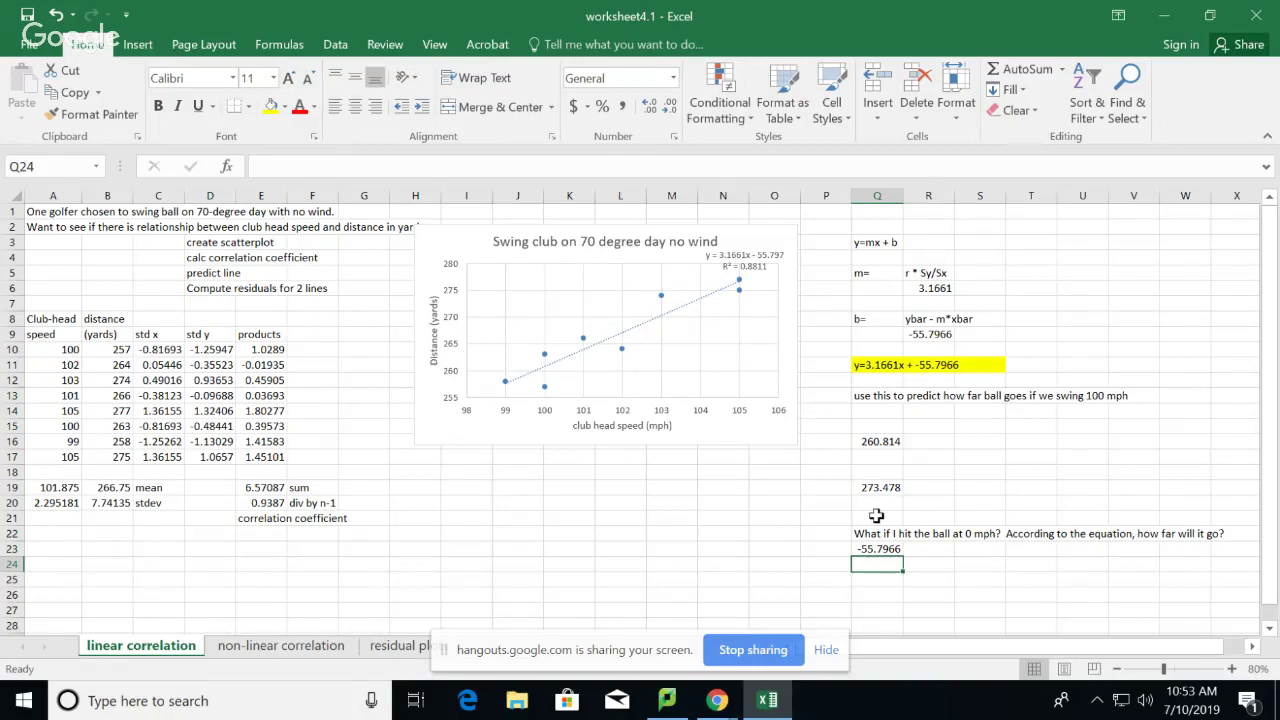
Switch to the Google Hangouts window and stop sharing the screen.
{"action": "key", "text": "alt+Tab"}
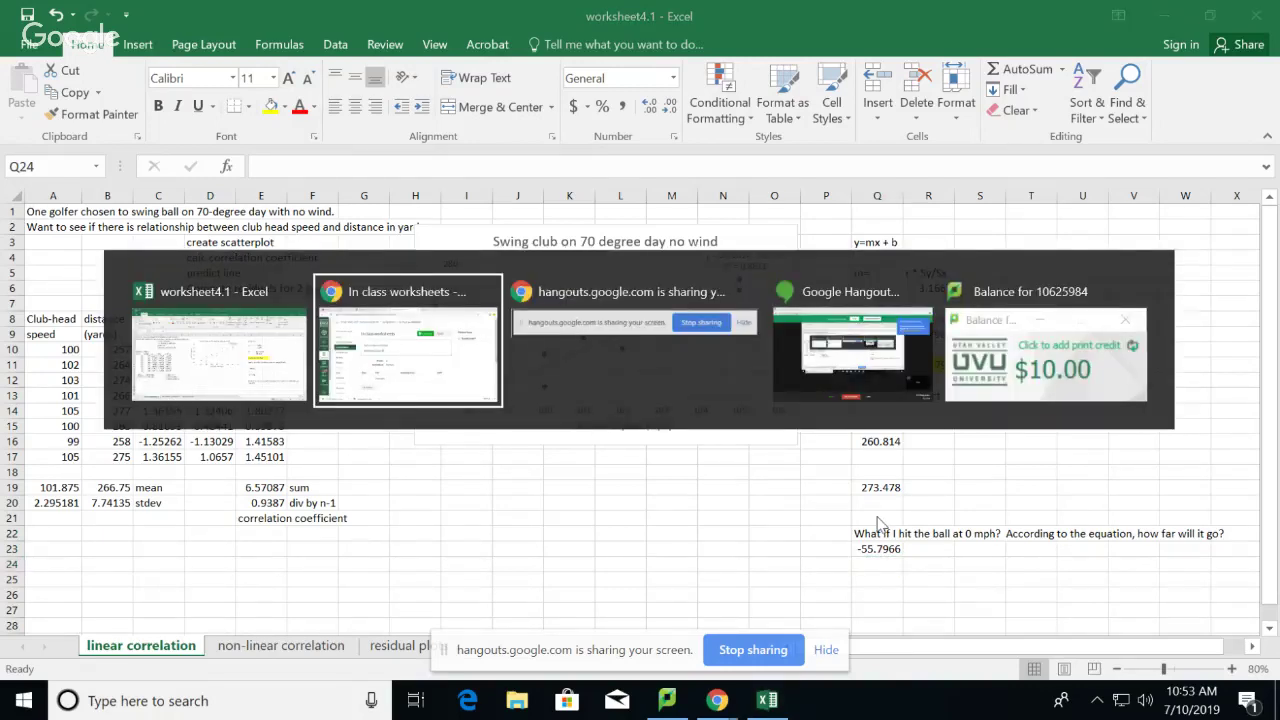
{"action": "key", "text": "alt+Tab"}
{"action": "key", "text": "alt+Tab"}
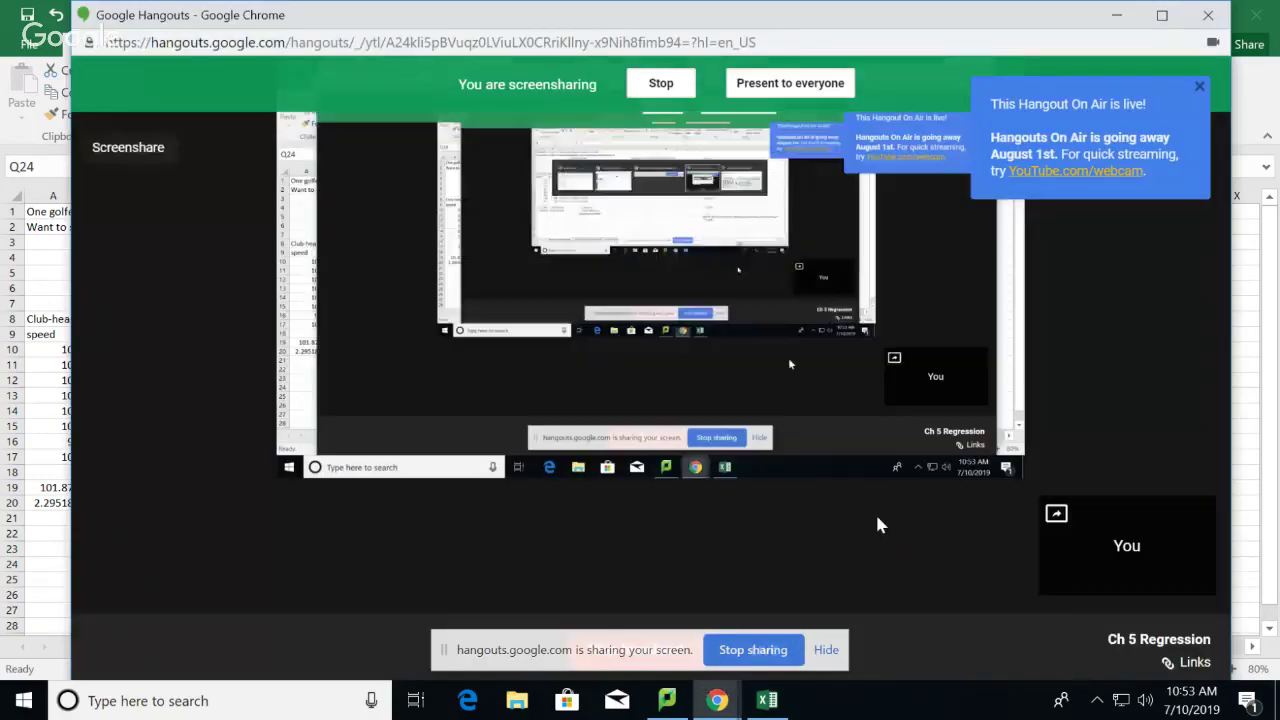
{"action": "left_click", "coordinate": [753, 650]}
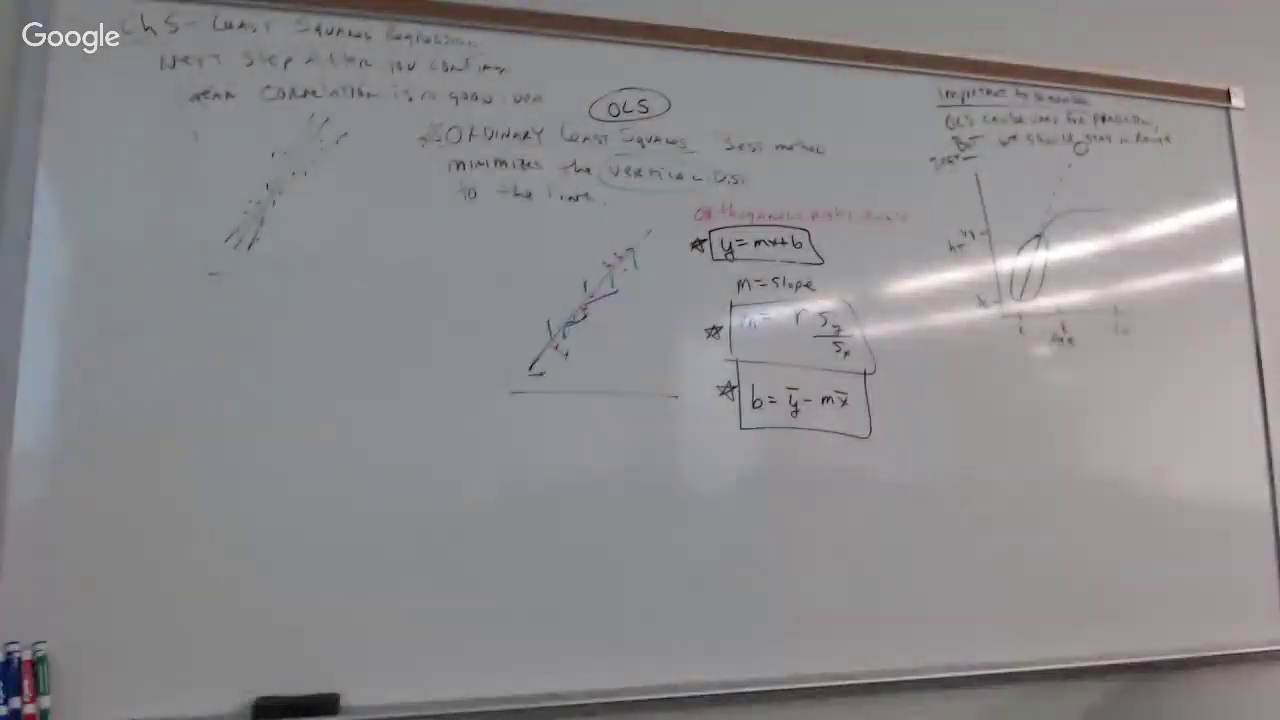